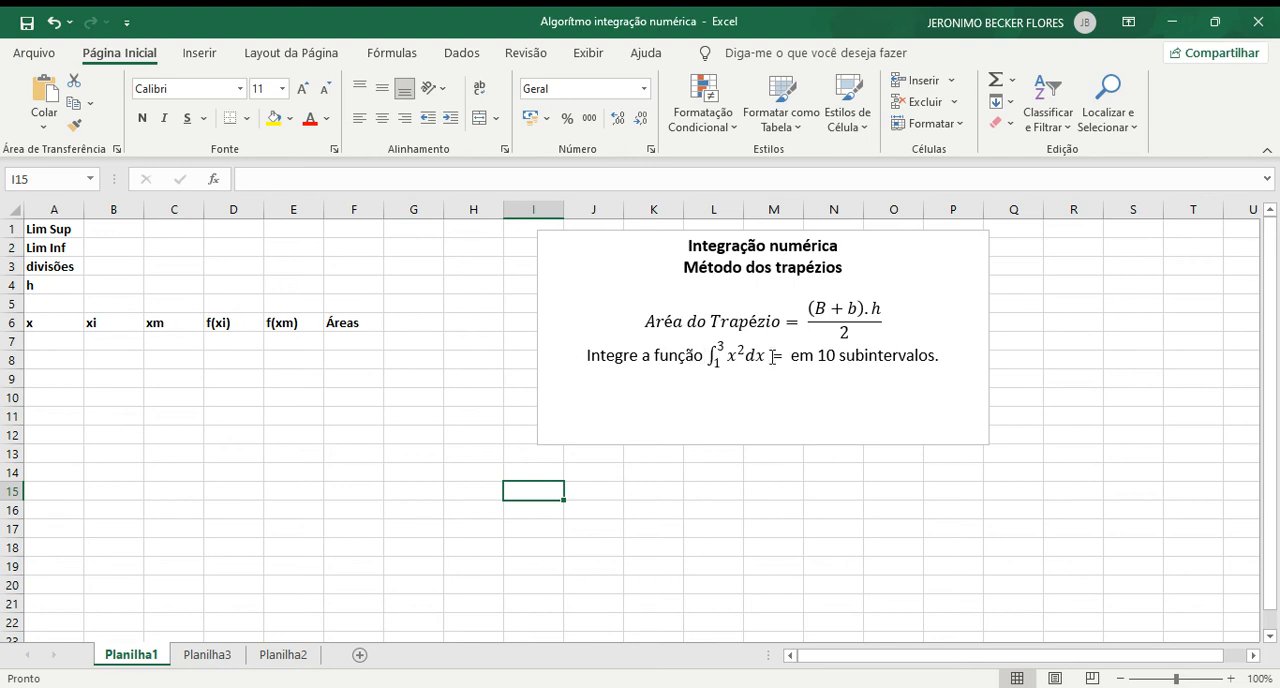
# Step: Enter the integration parameters: upper limit 3 in B1, lower limit 1 in B2 and 10 divisions in B3
pyautogui.click(95, 230)
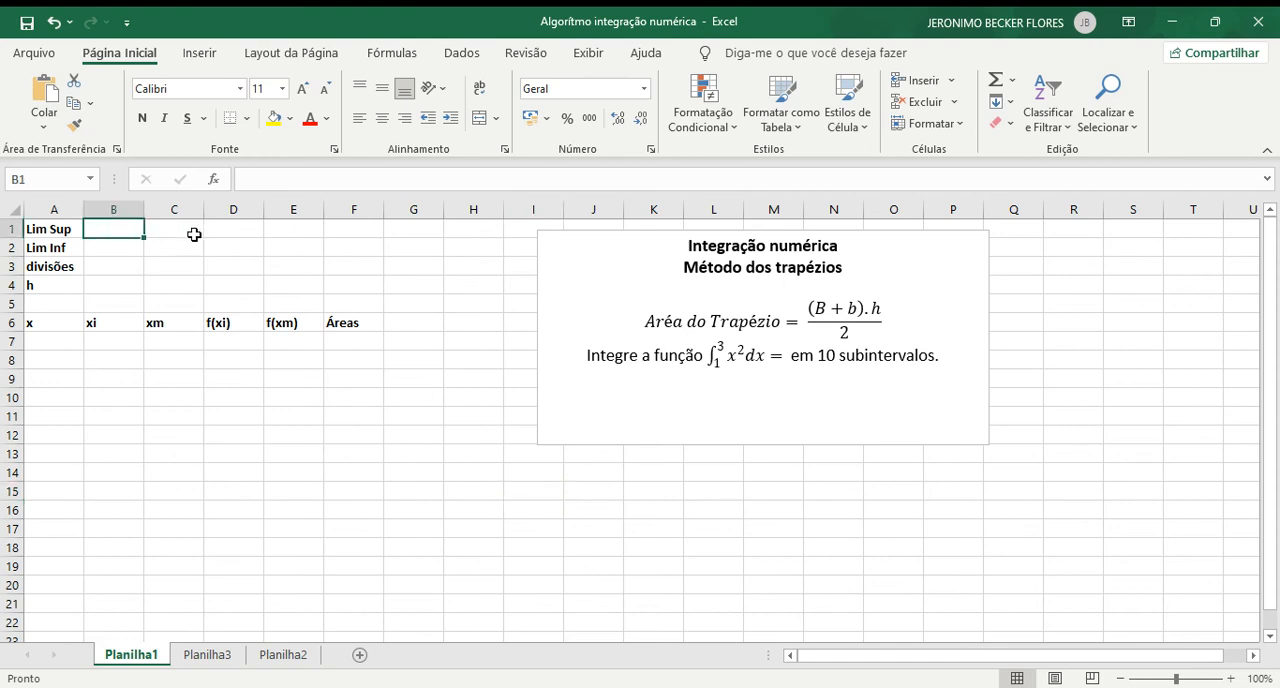
pyautogui.write('3')
pyautogui.press('Return')
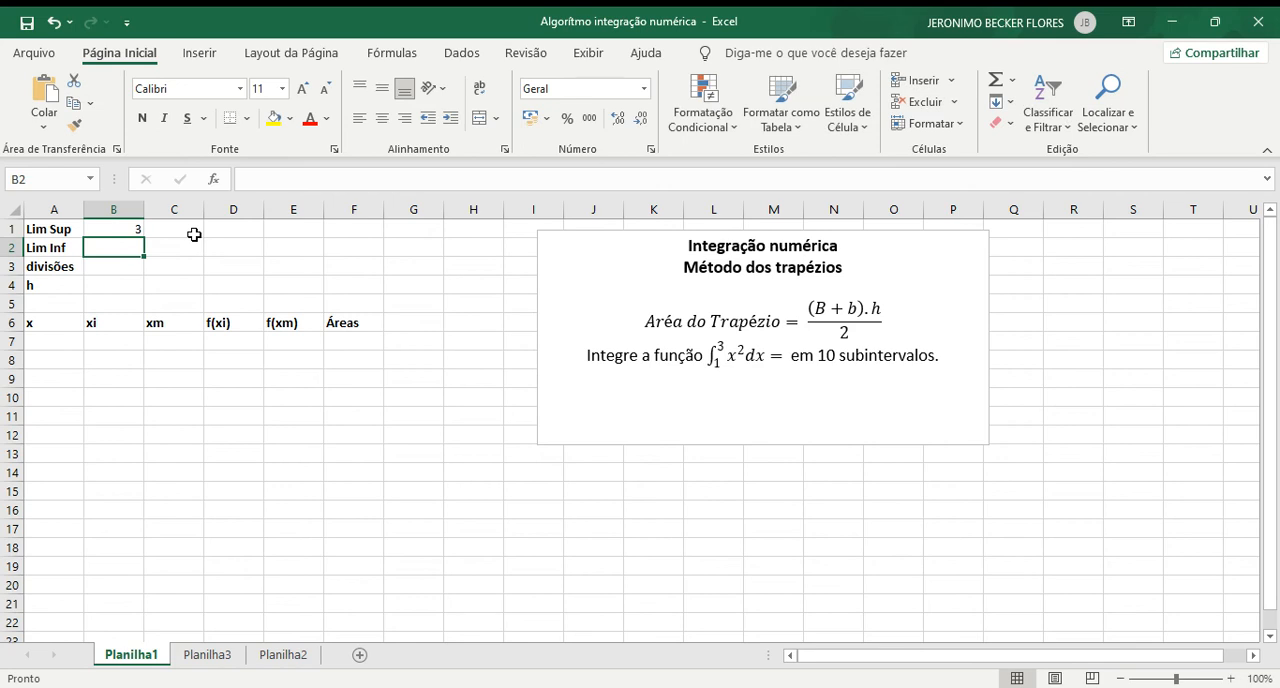
pyautogui.write('1')
pyautogui.press('Return')
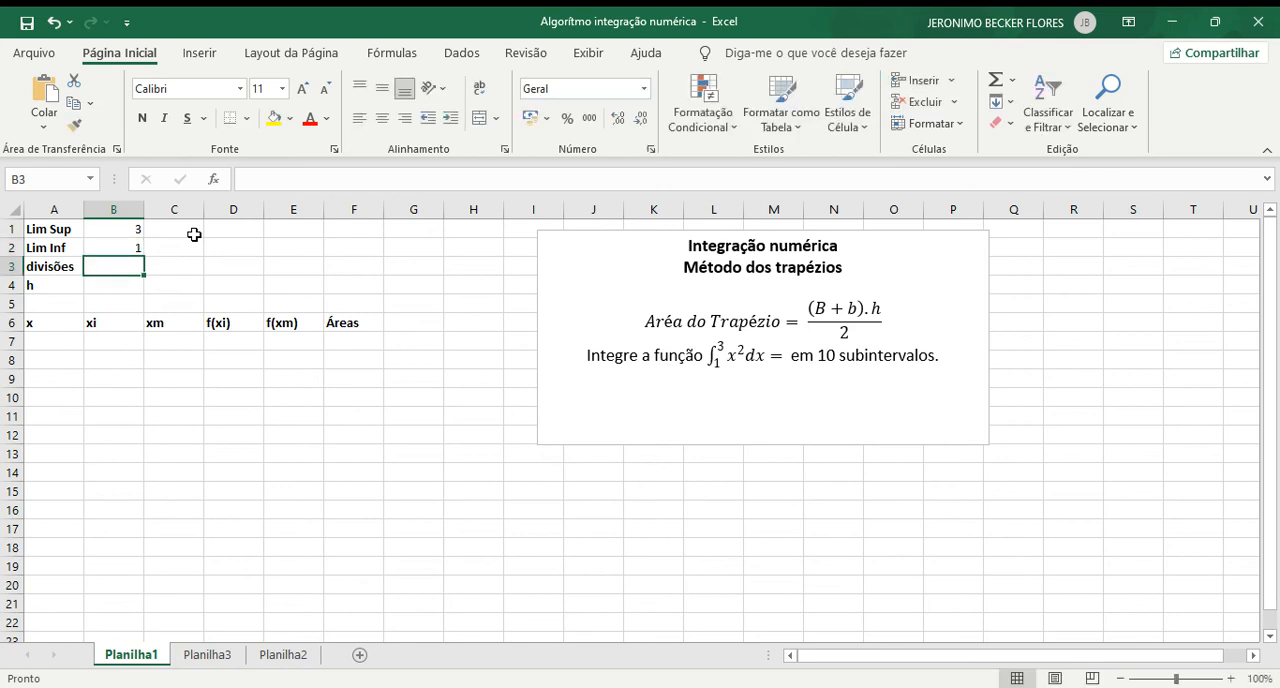
pyautogui.write('10')
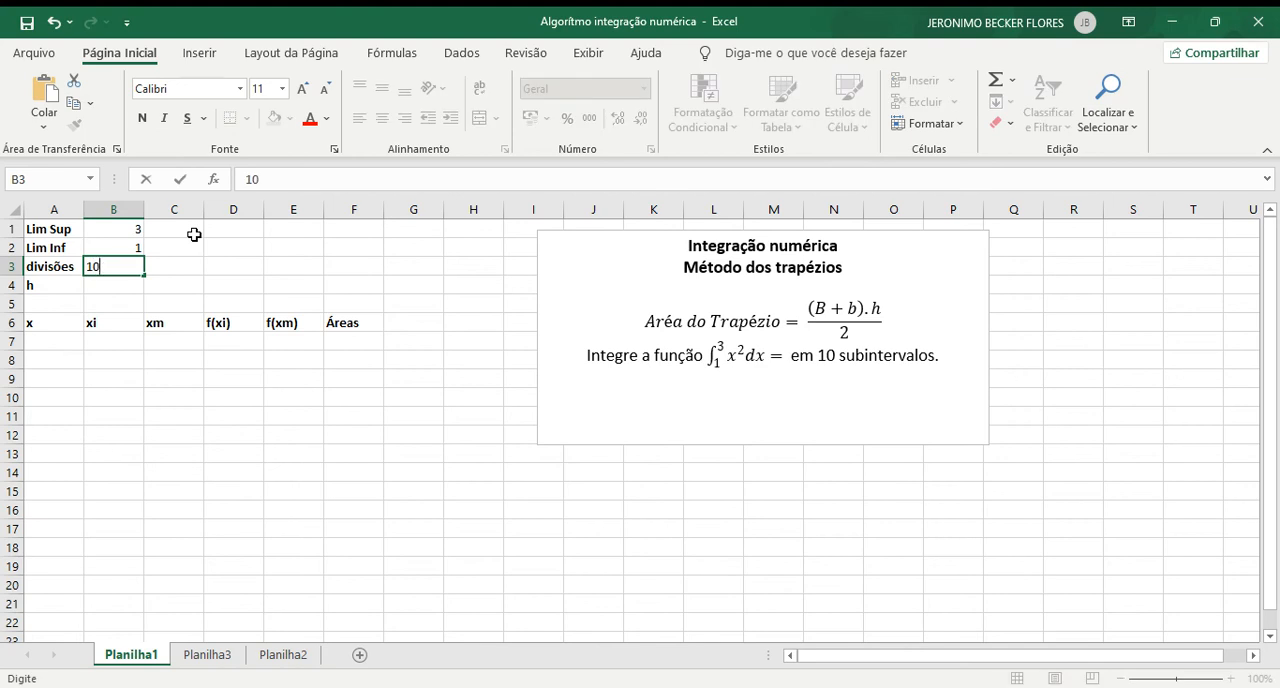
pyautogui.press('Return')
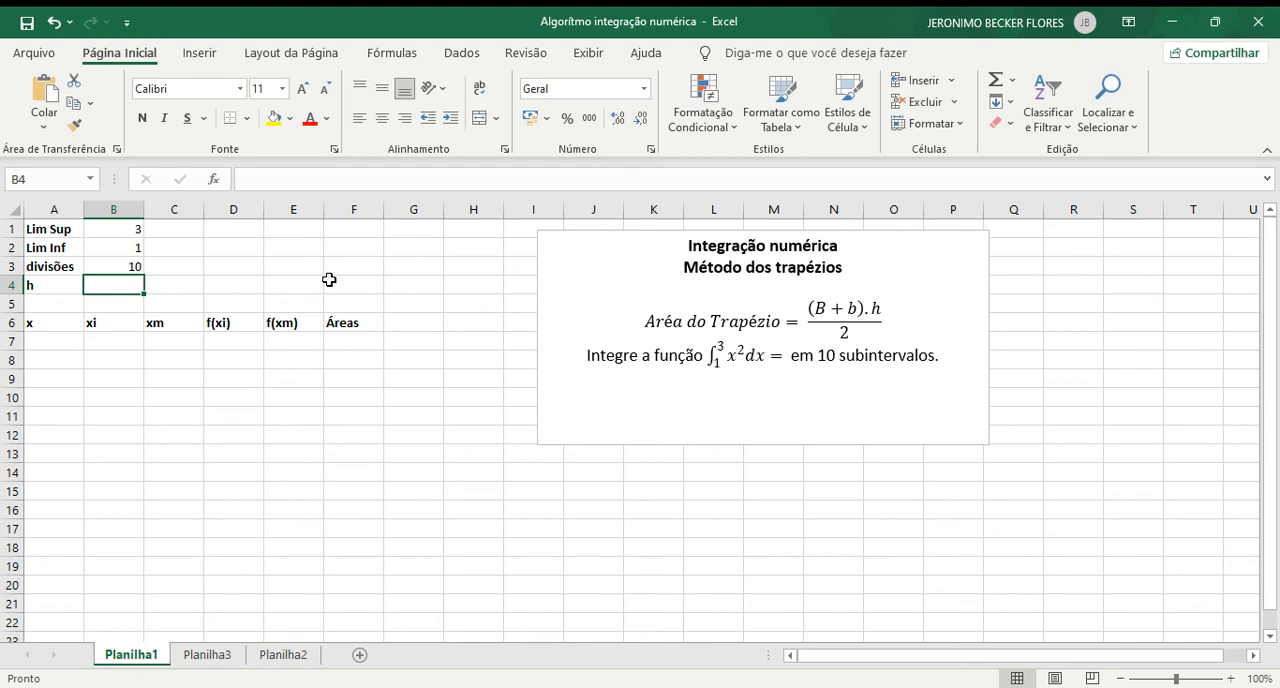
# Step: Calculate the subinterval width h in B4 with the formula =(B1-B2)/B3
pyautogui.write('=')
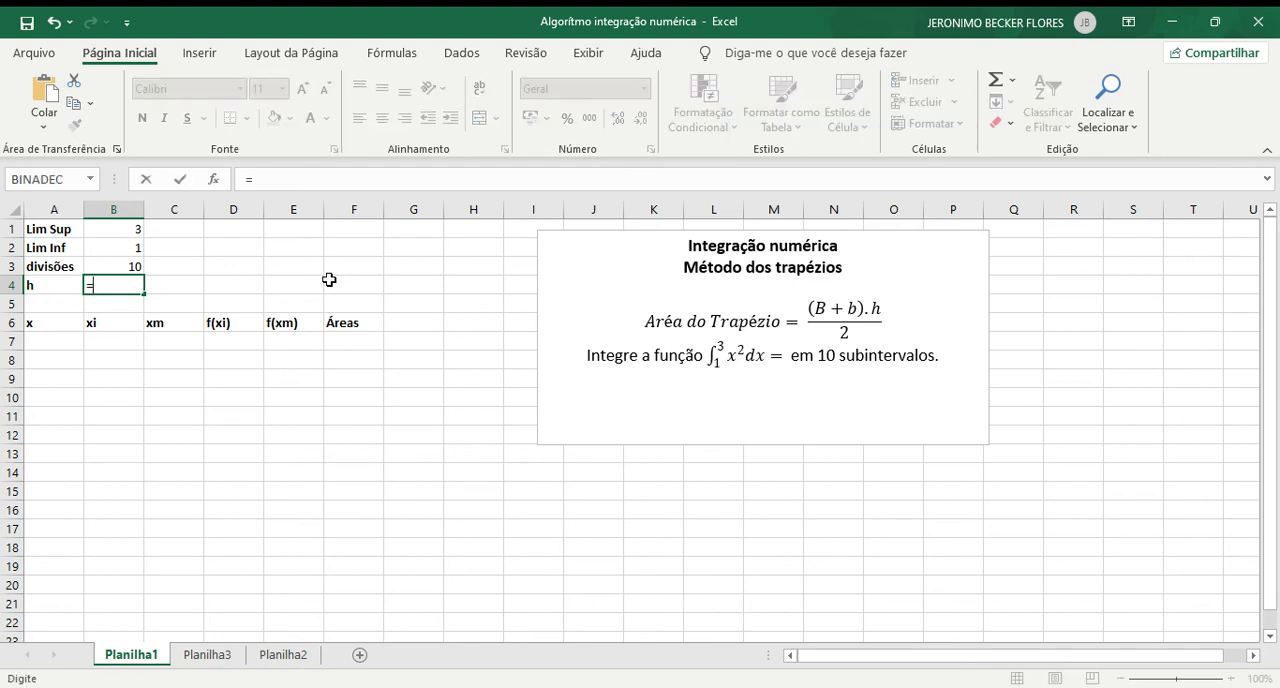
pyautogui.write('(')
pyautogui.click(115, 232)
pyautogui.write('-')
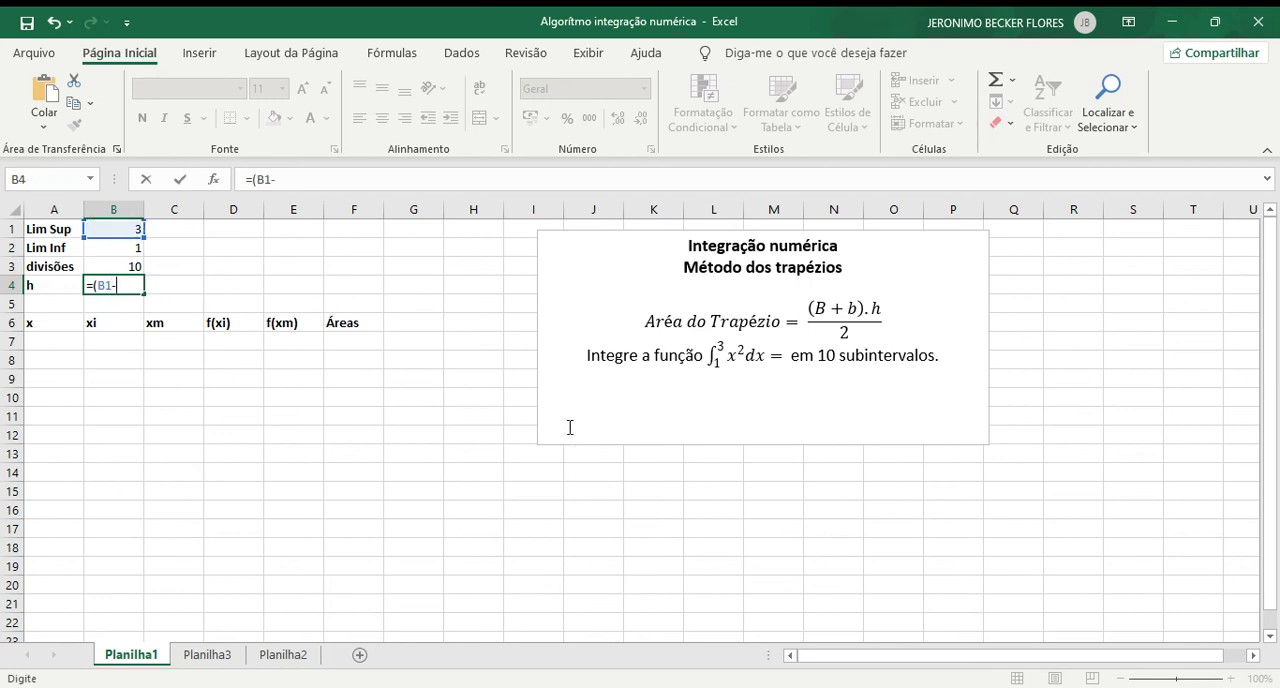
pyautogui.click(120, 249)
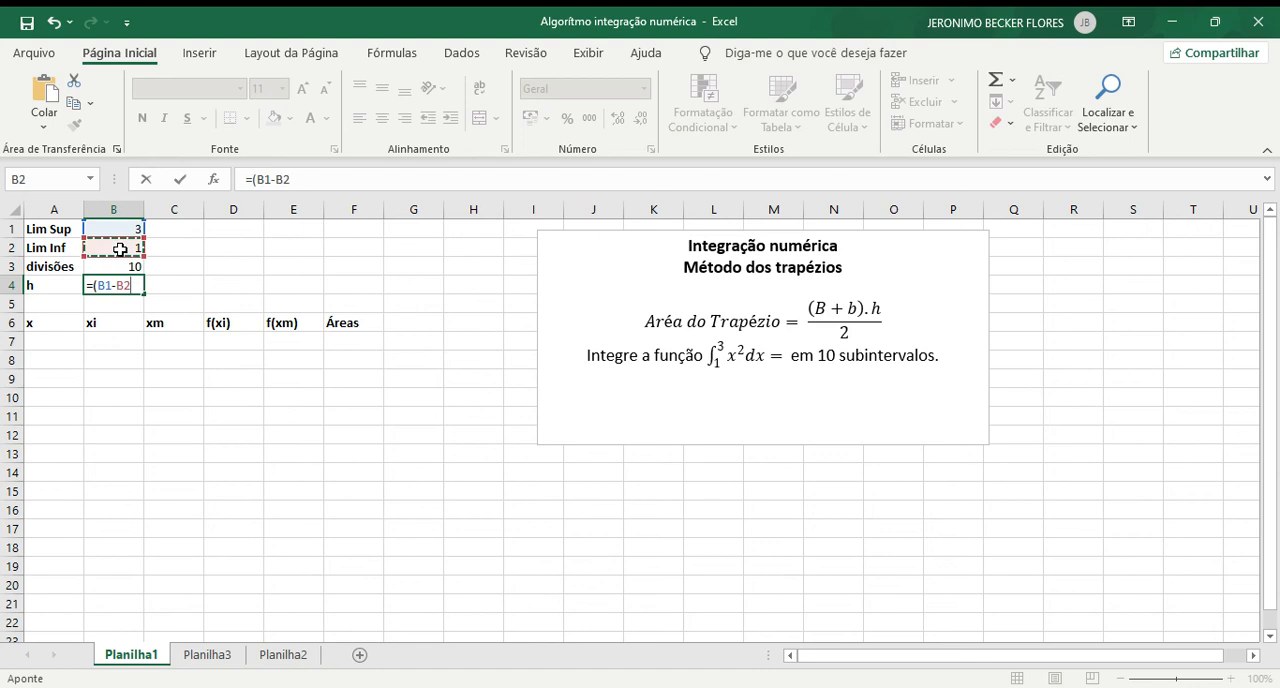
pyautogui.write(')')
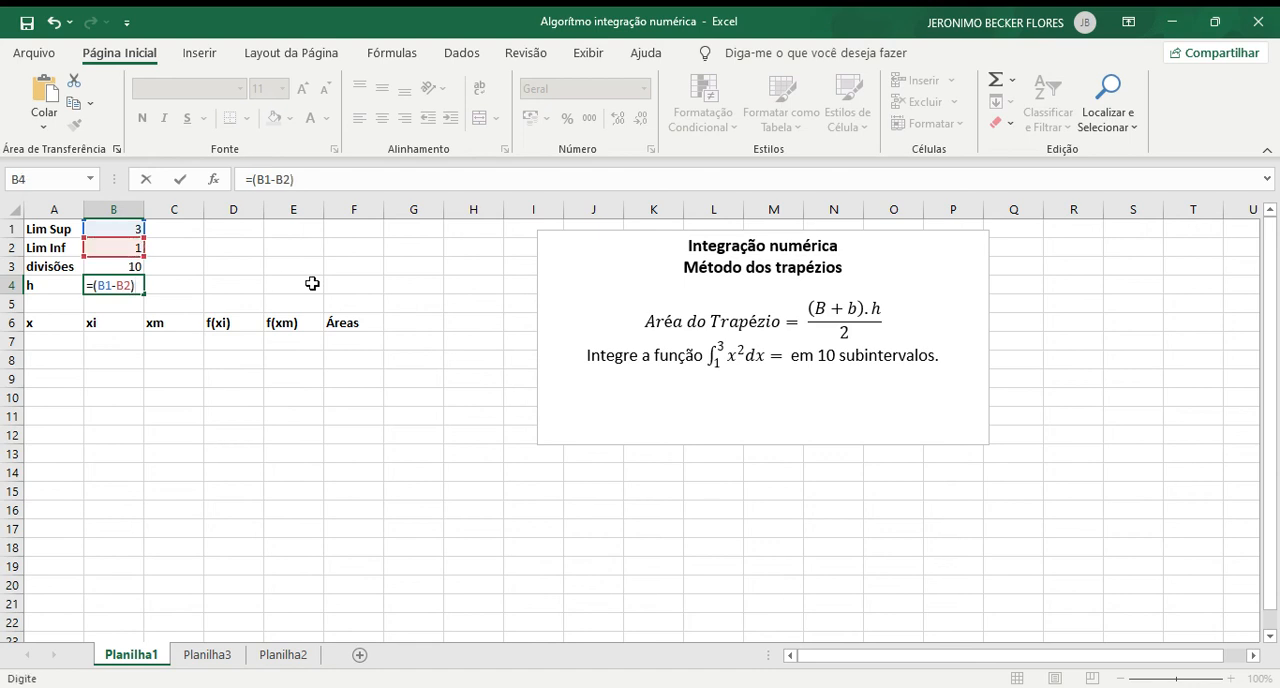
pyautogui.write('/')
pyautogui.click(112, 267)
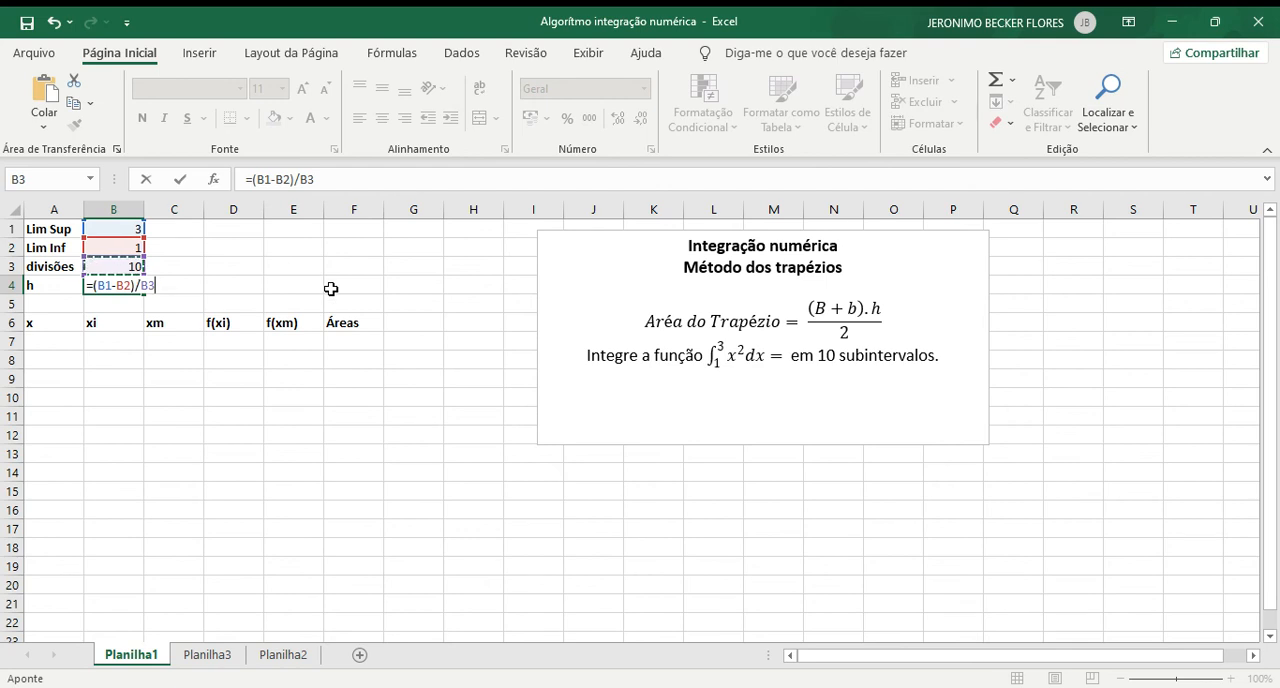
pyautogui.press('Return')
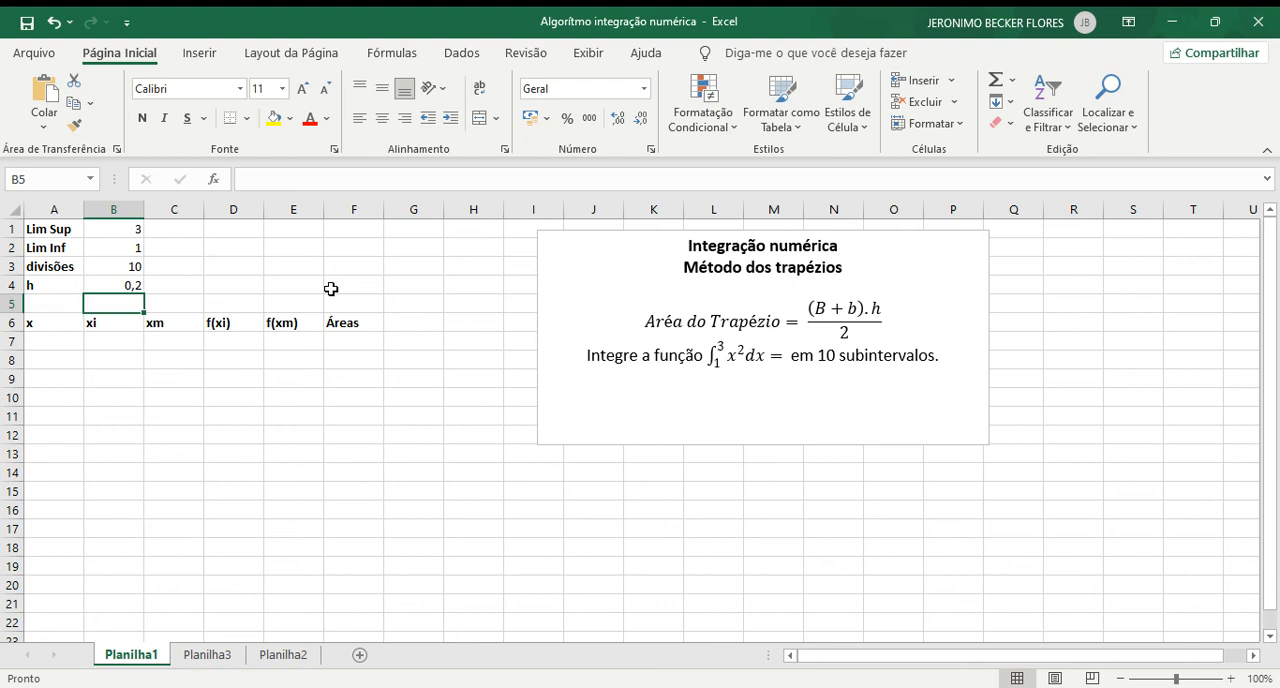
# Step: Start the x counter column with 1 in A7 and the formula =A7+1 in A8
pyautogui.press('Down')
pyautogui.press('Down')
pyautogui.press('Left')
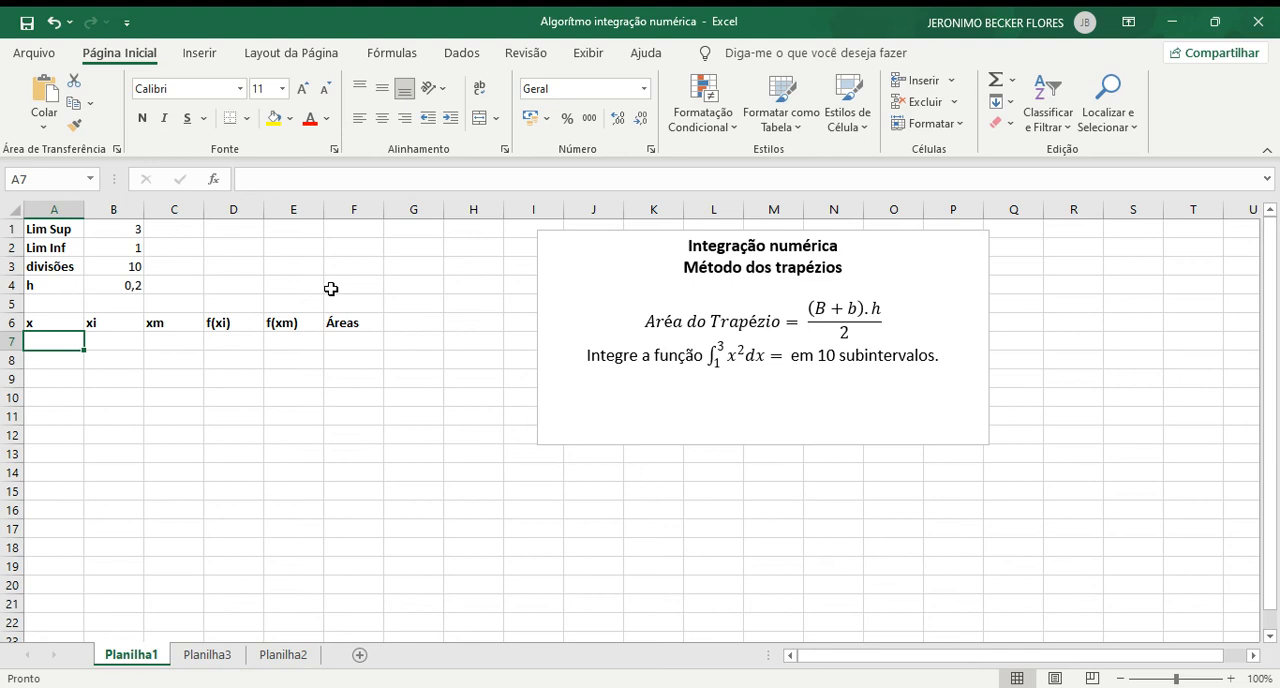
pyautogui.write('1')
pyautogui.press('Return')
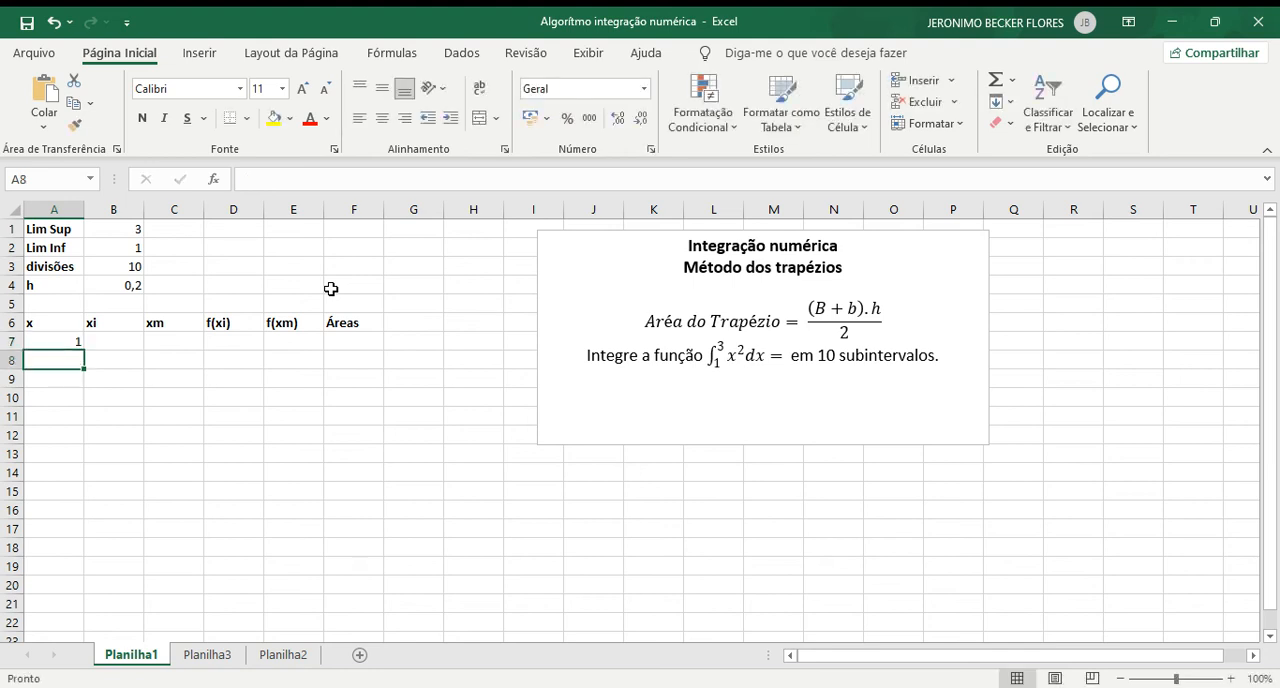
pyautogui.write('=')
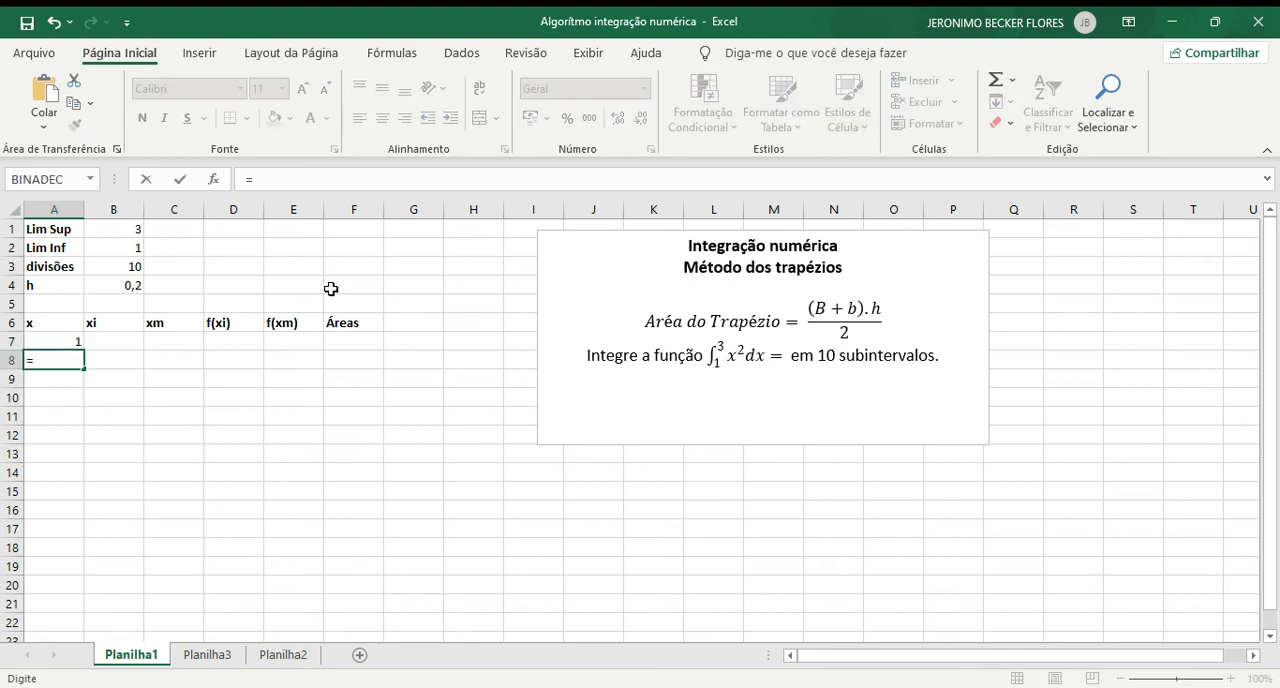
pyautogui.click(52, 341)
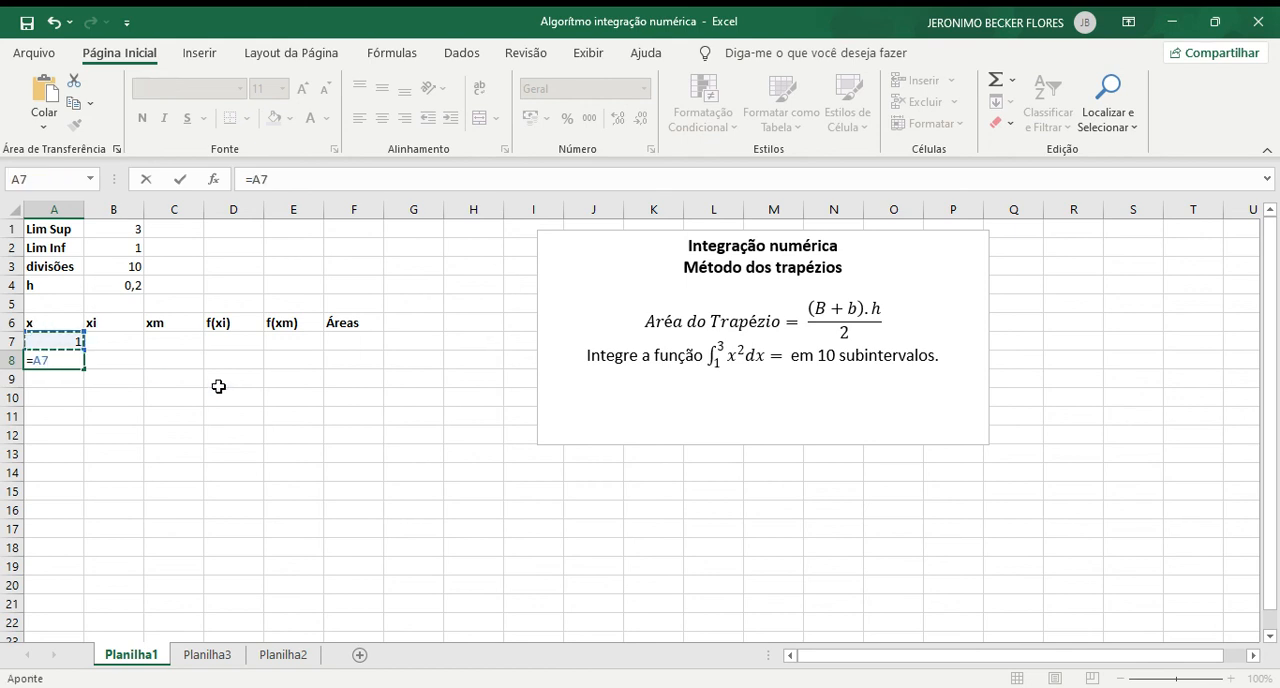
pyautogui.write('+1')
pyautogui.press('Return')
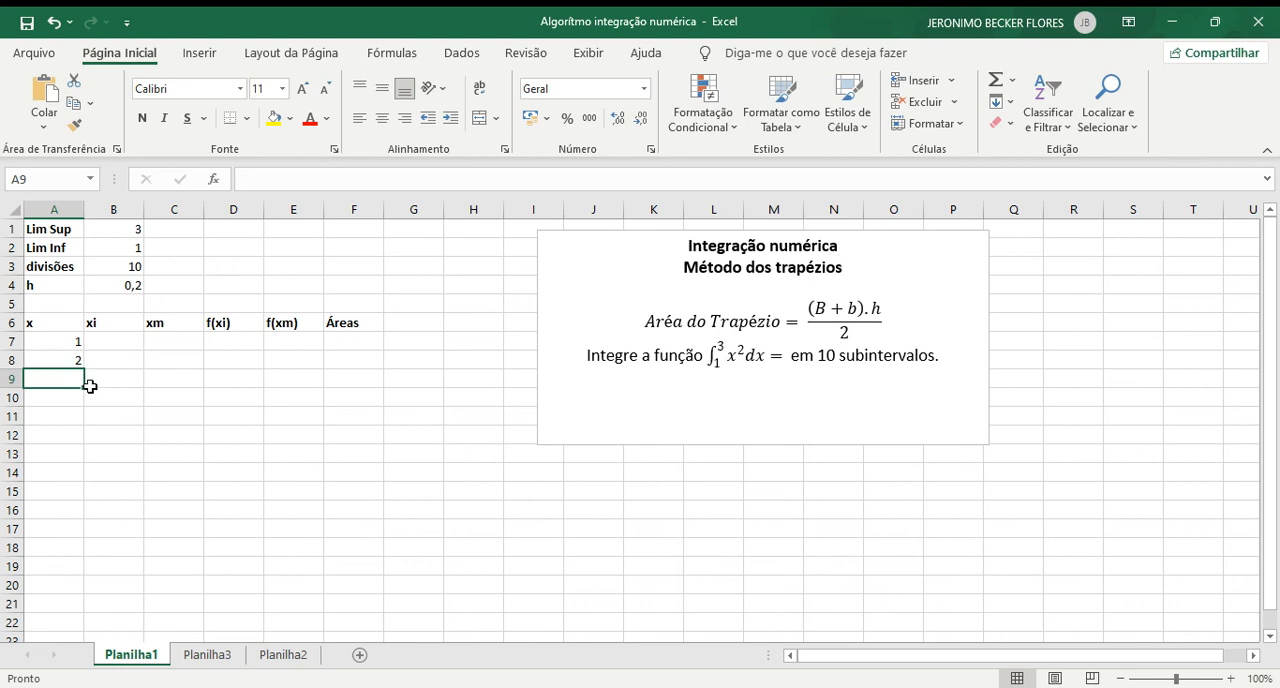
# Step: Fill the counter formula from A8 down to A16 so the x column numbers all 10 subintervals
pyautogui.click(62, 361)
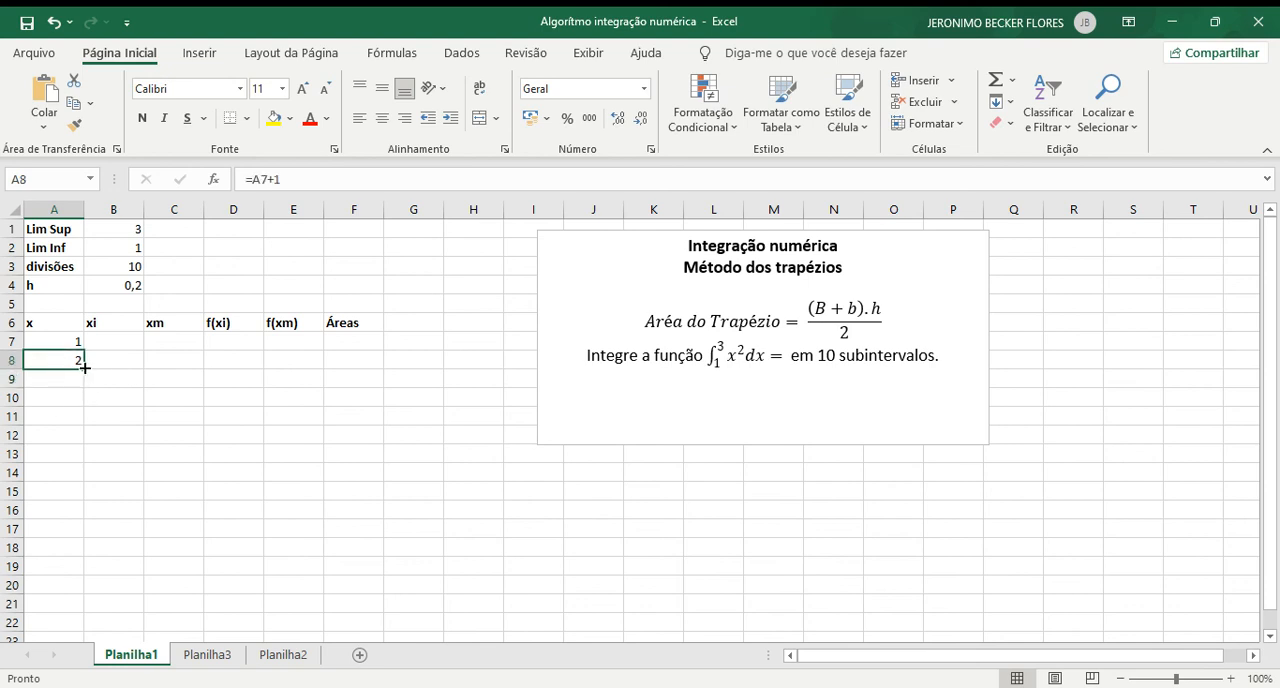
pyautogui.moveTo(84, 369); pyautogui.dragTo(84, 516)
pyautogui.click(152, 476)
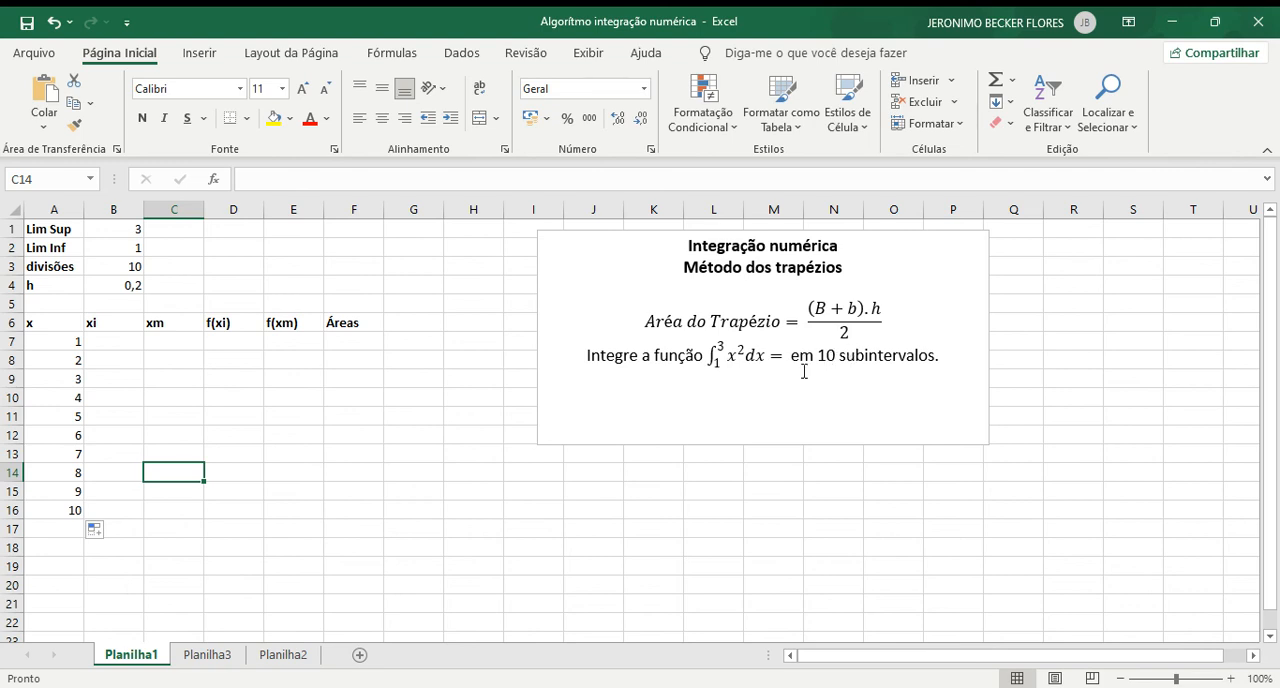
# Step: Enter the lower limit 1 as the first xi value in B7
pyautogui.click(129, 346)
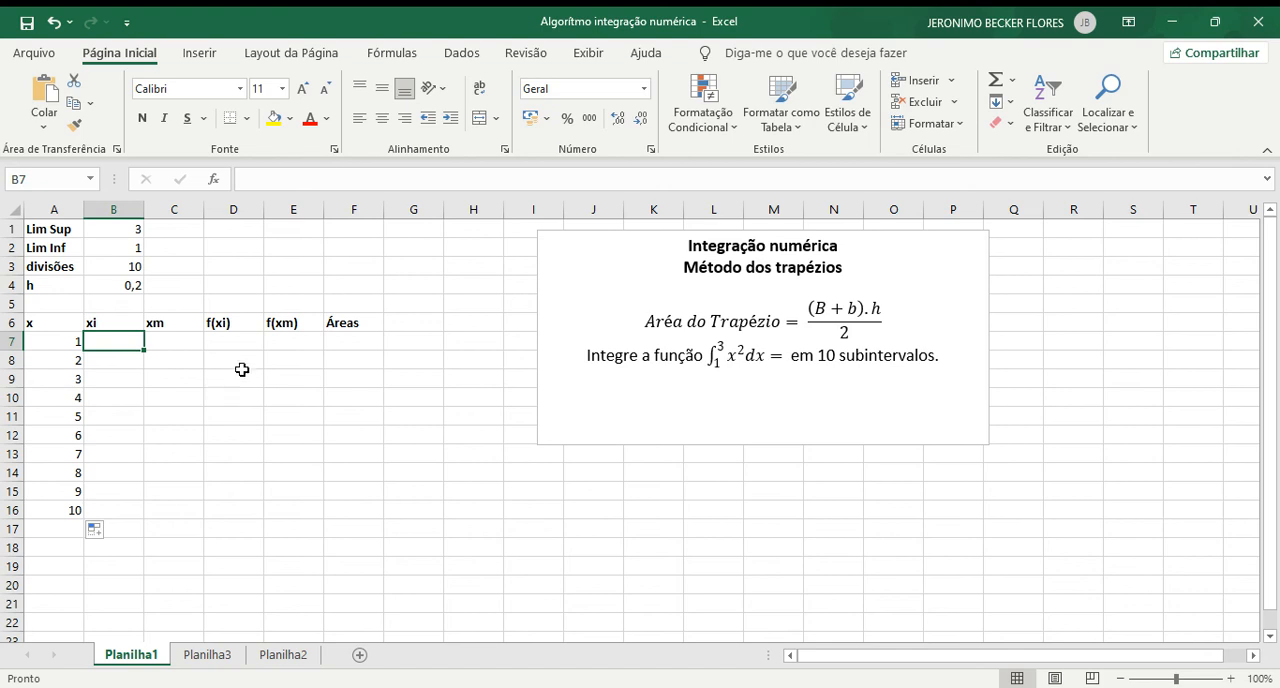
pyautogui.click(129, 248)
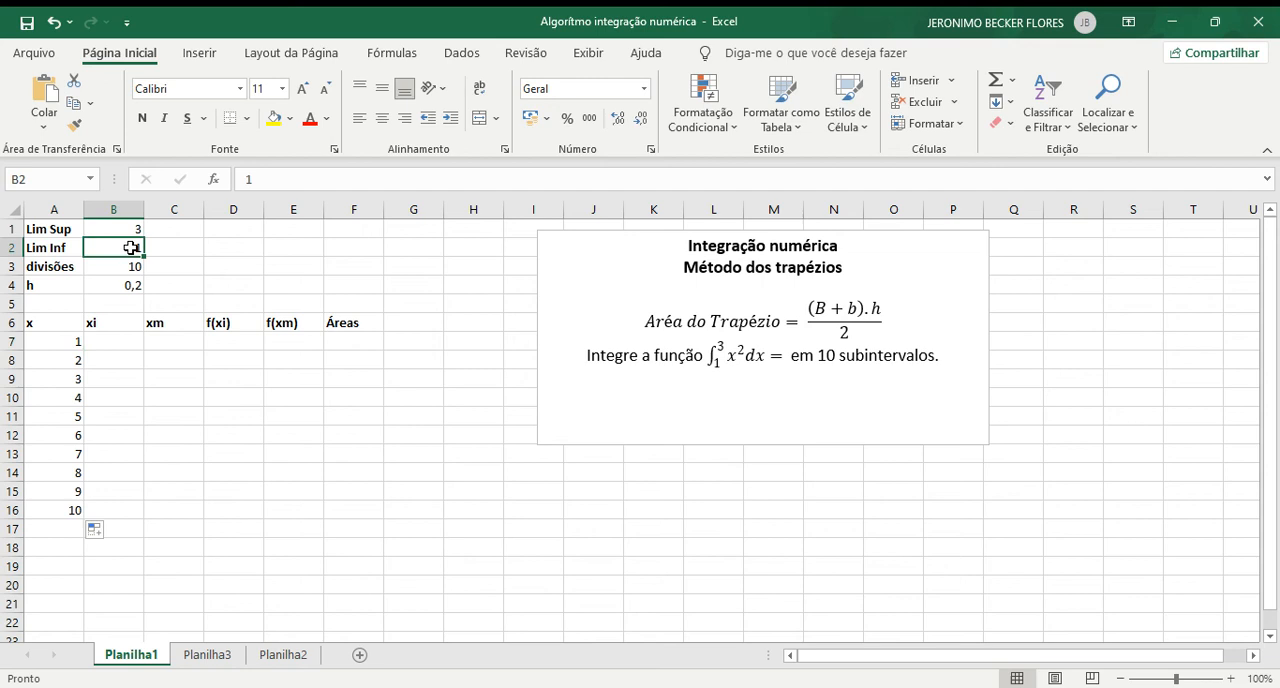
pyautogui.click(116, 341)
pyautogui.write('1')
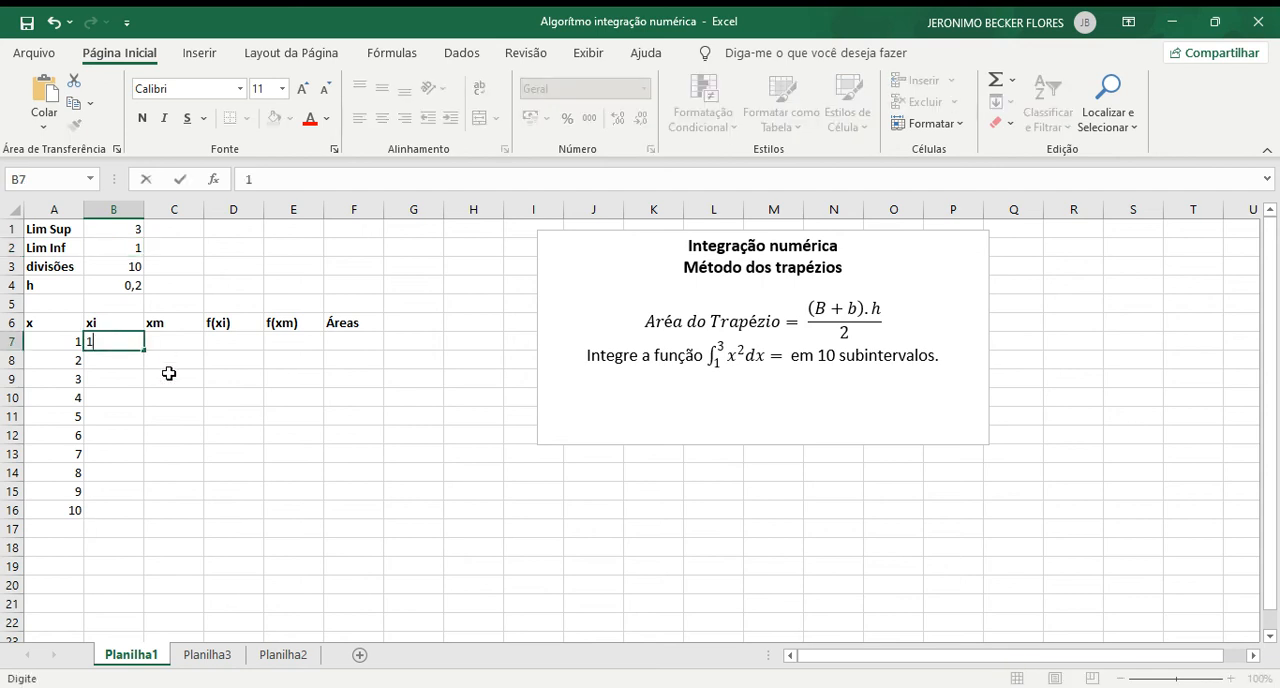
pyautogui.press('Return')
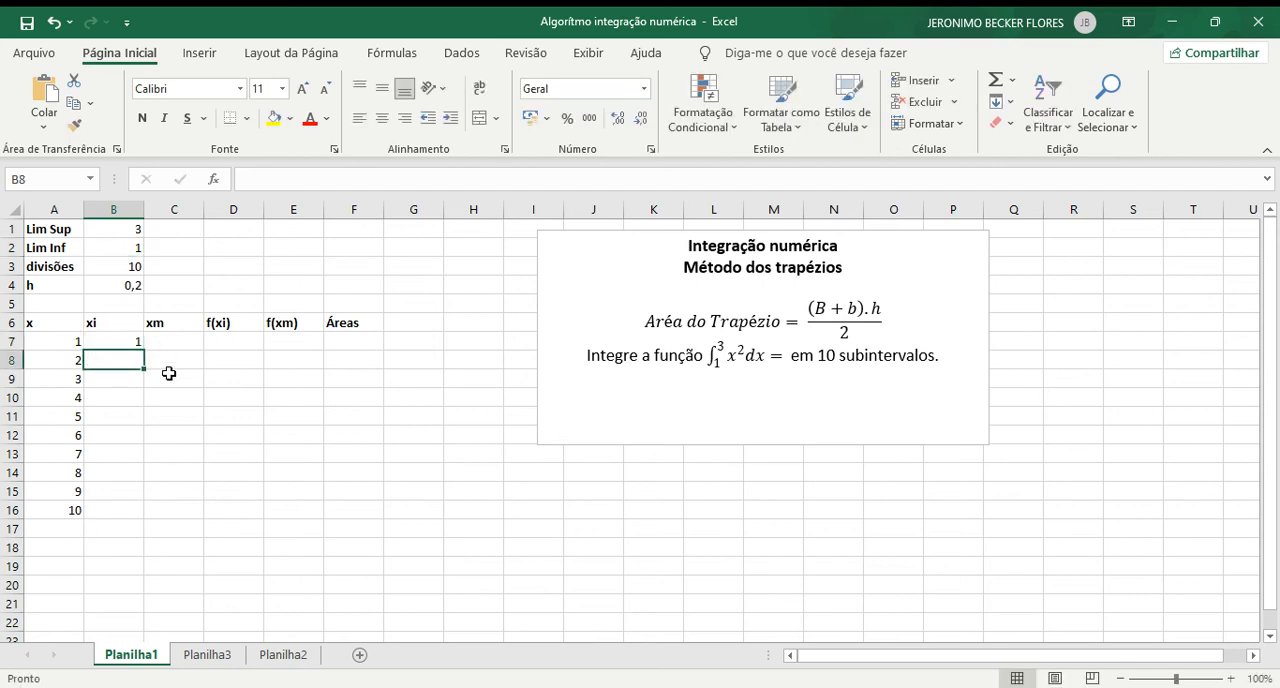
# Step: Calculate the first xm value in C7 with =B7+$B$4, keeping the reference to h absolute
pyautogui.press('Up')
pyautogui.press('Right')
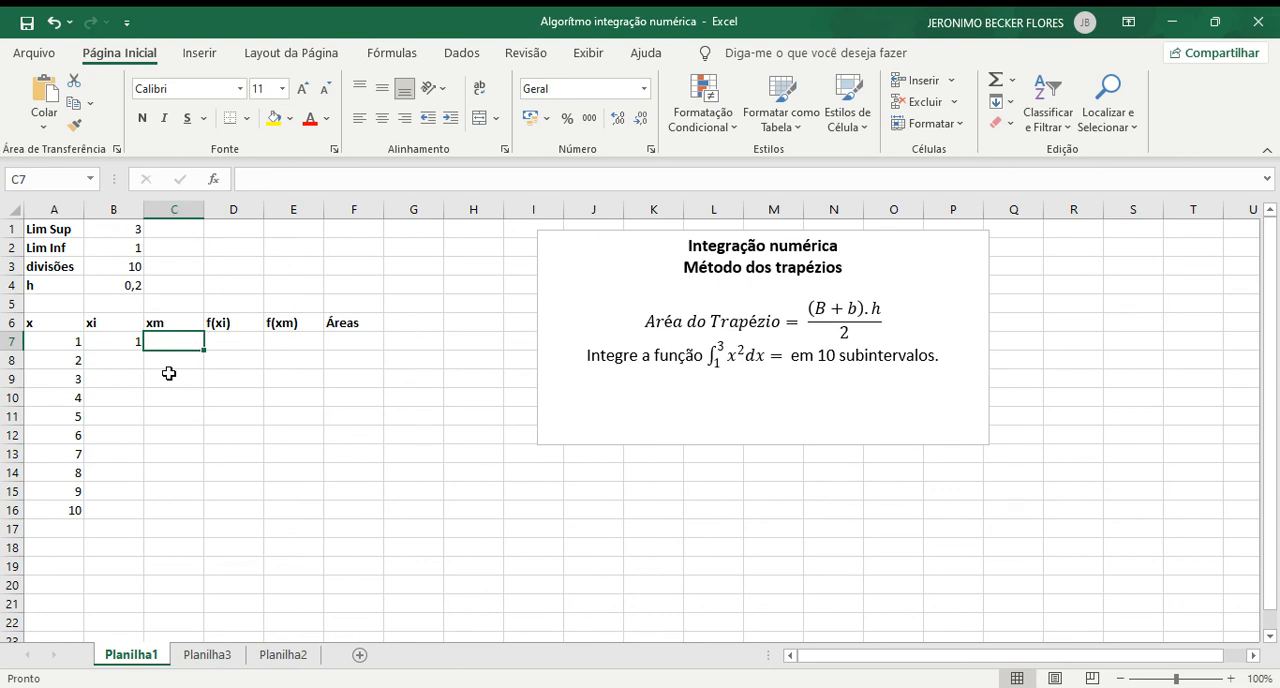
pyautogui.write('=')
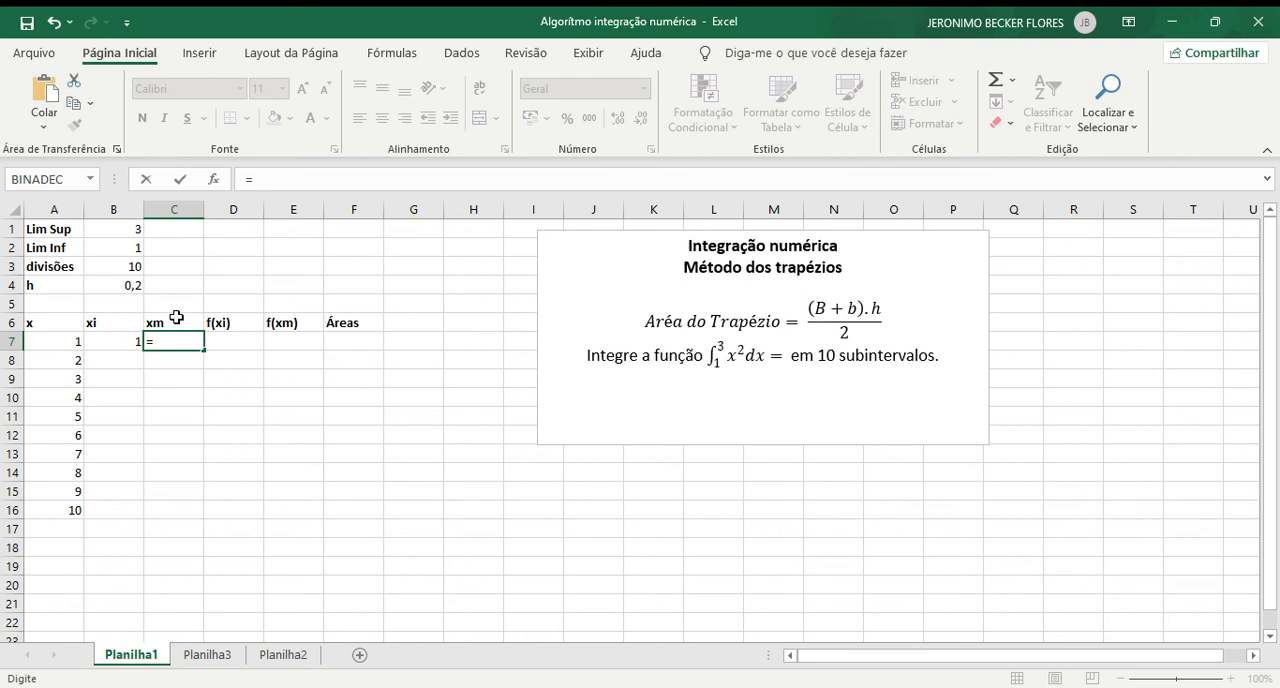
pyautogui.click(111, 343)
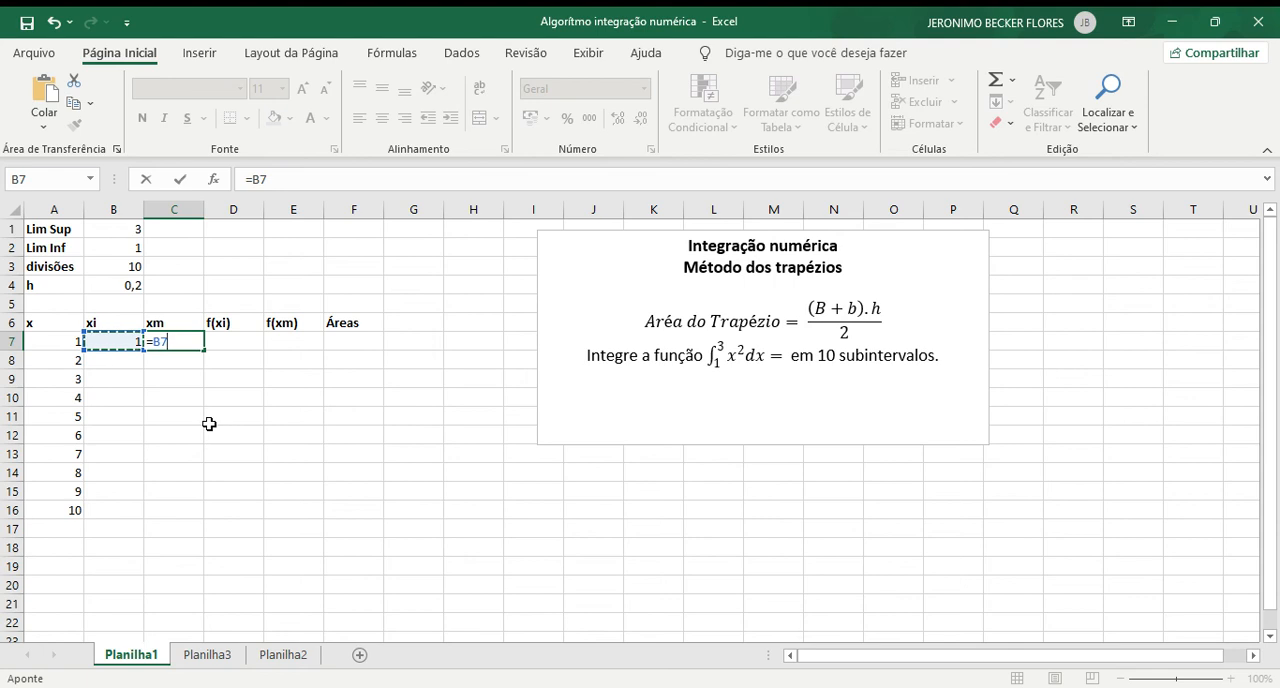
pyautogui.write('+')
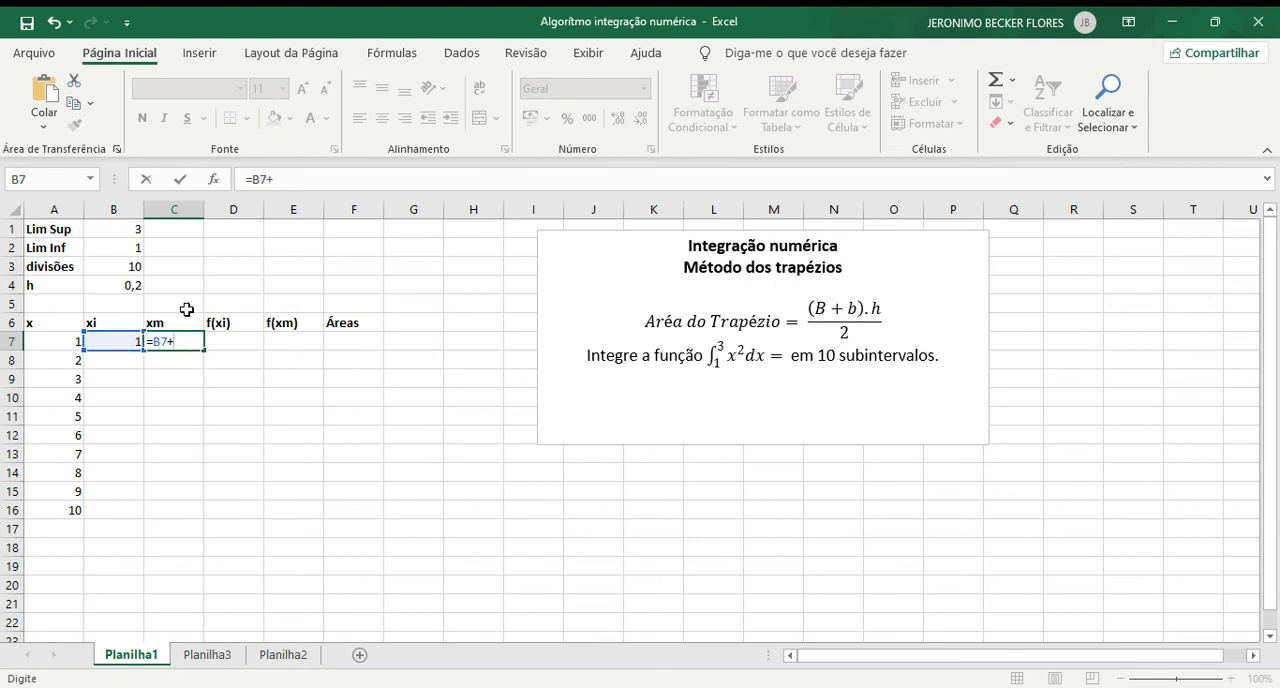
pyautogui.click(124, 286)
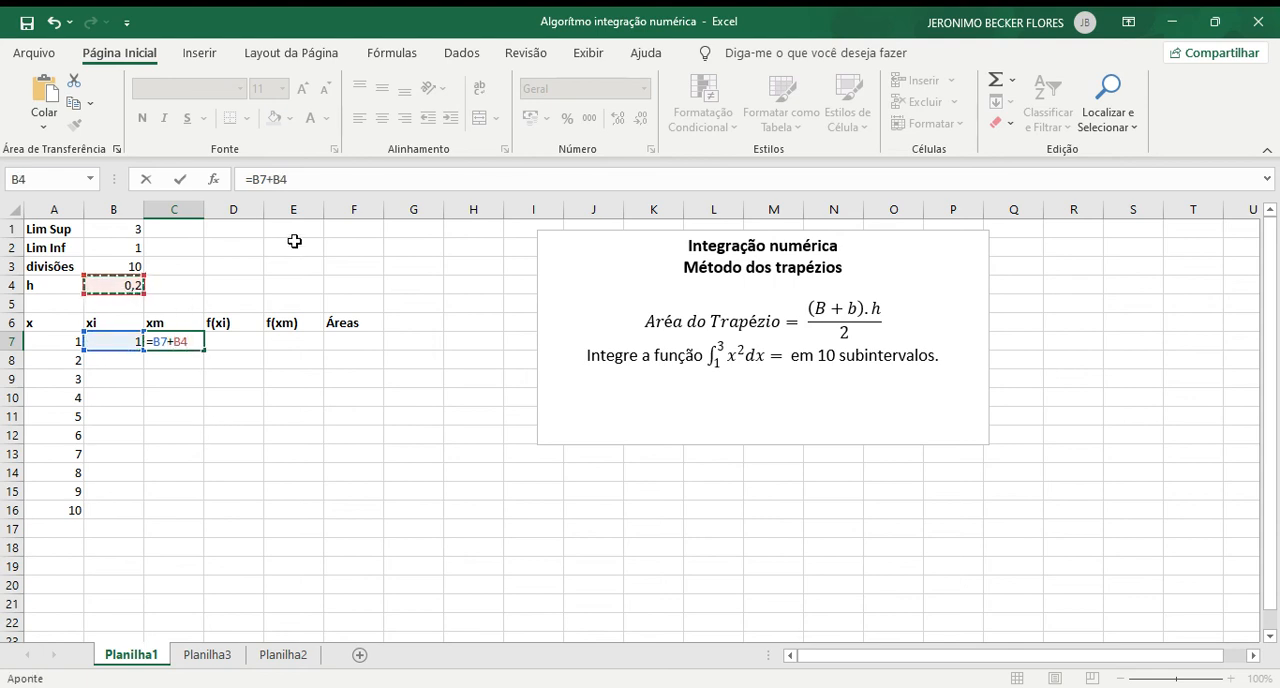
pyautogui.click(265, 179)
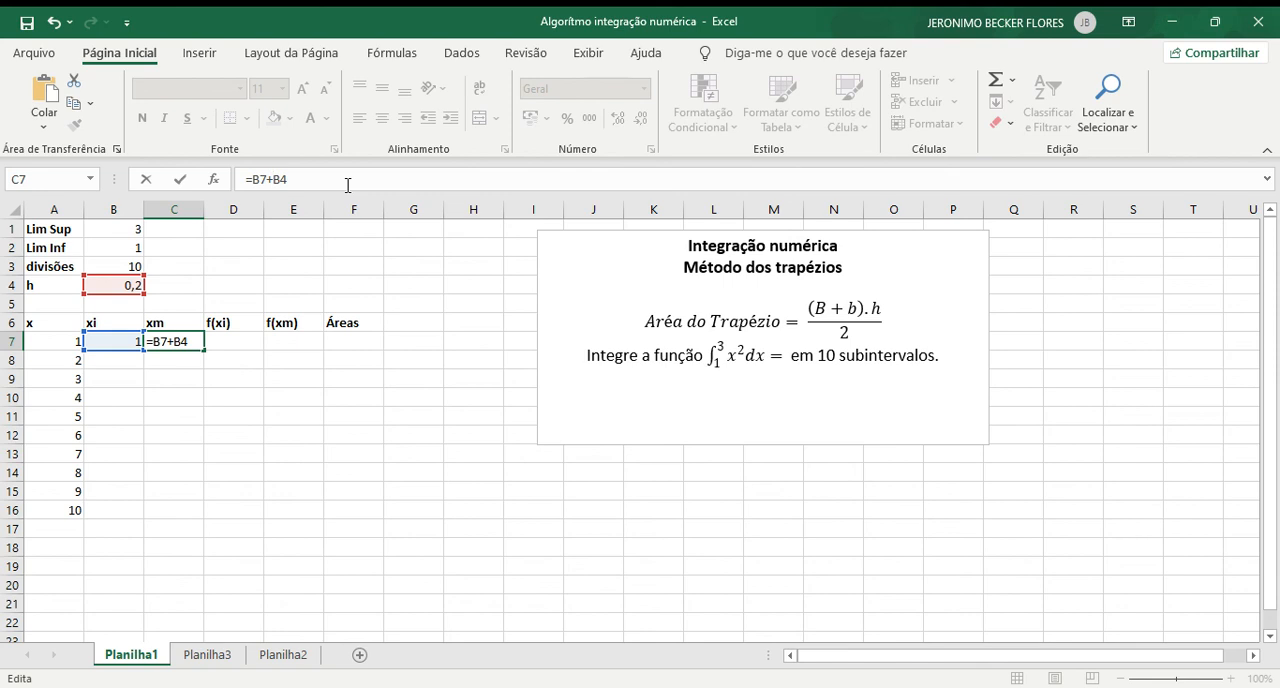
pyautogui.write('$B$')
pyautogui.press('Return')
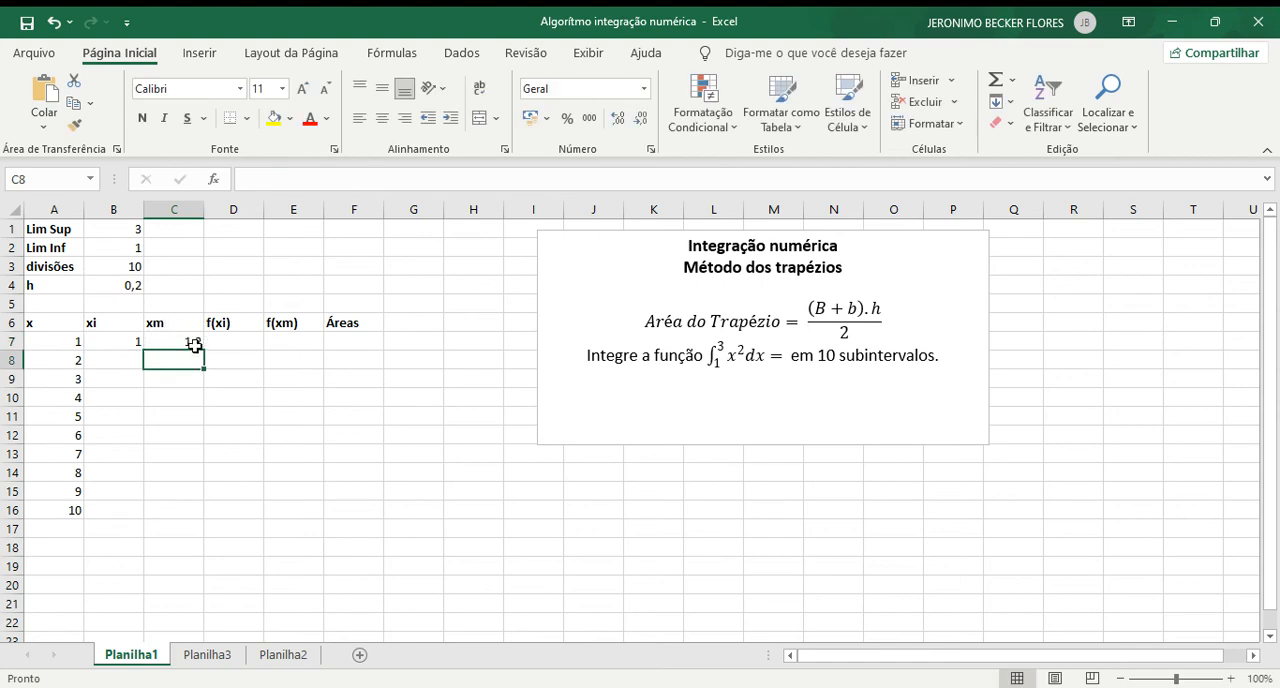
# Step: Link the second xi value in B8 to the preceding xm value with the formula =C7
pyautogui.click(130, 363)
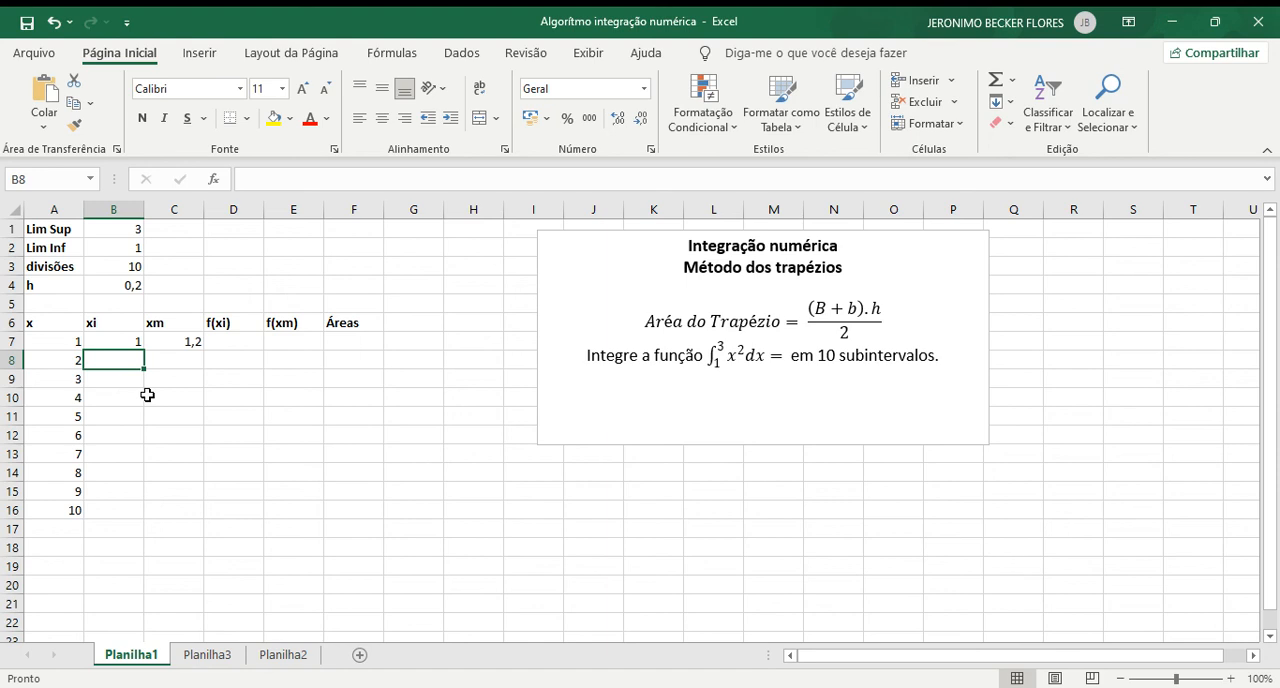
pyautogui.write('=')
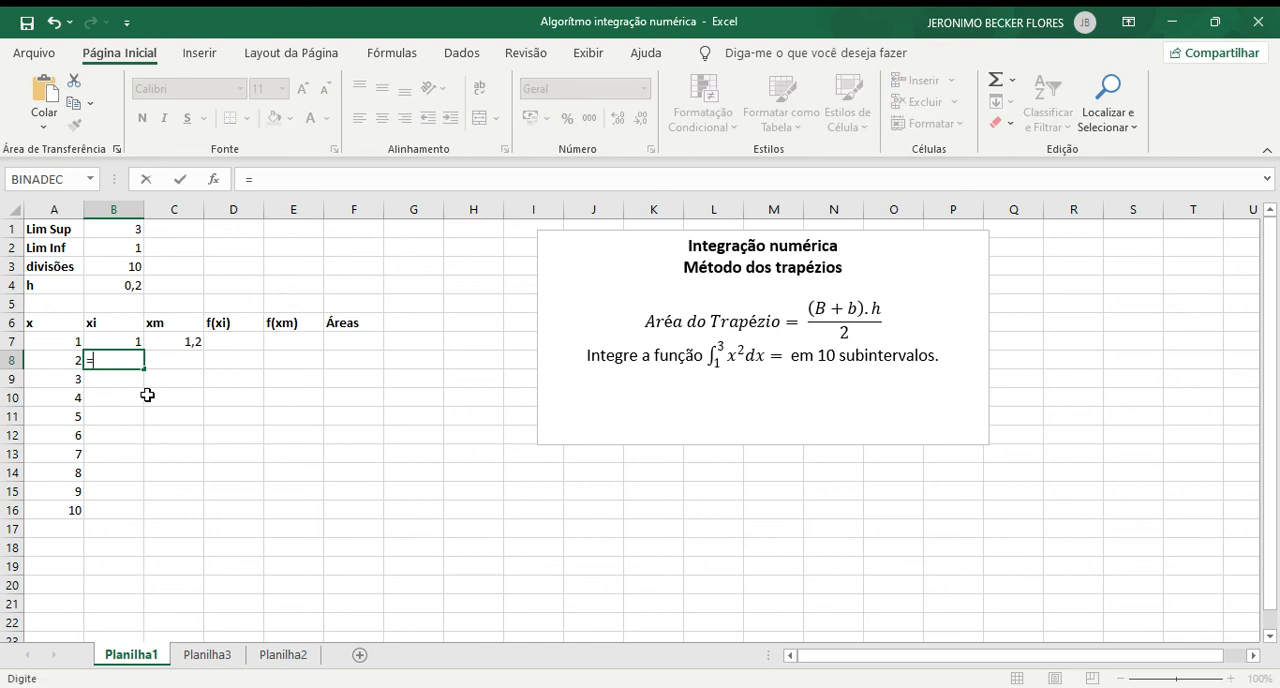
pyautogui.click(169, 340)
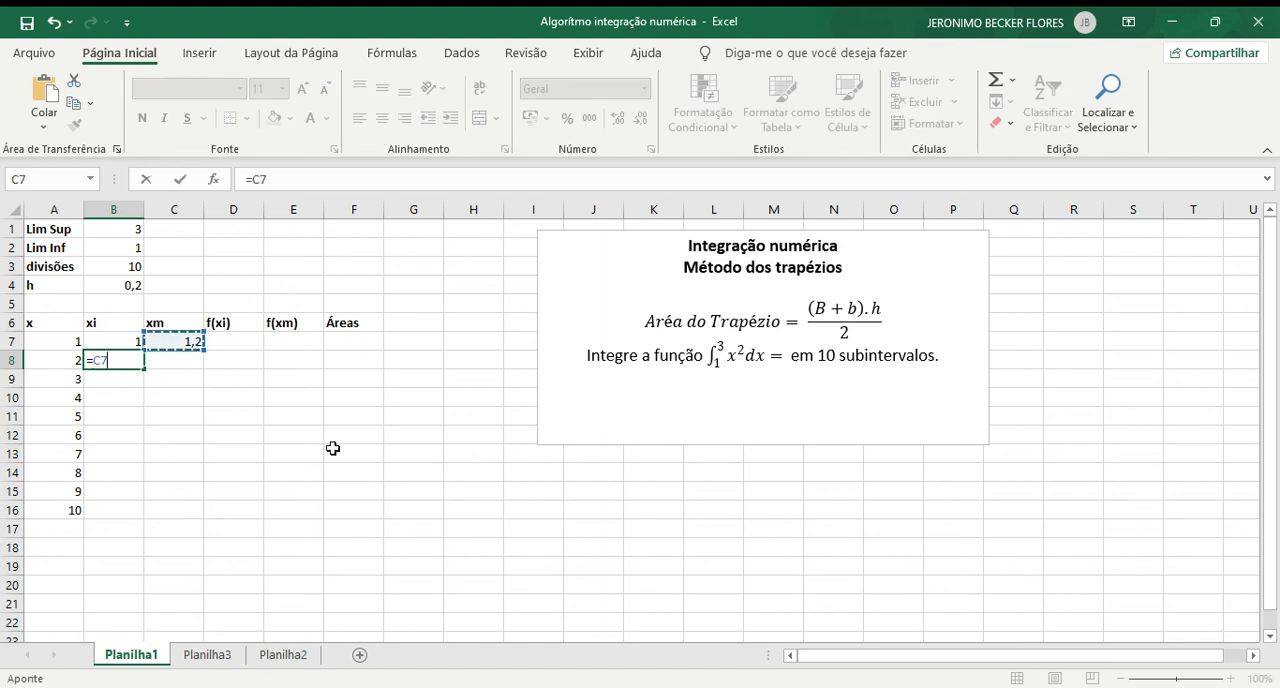
pyautogui.press('Return')
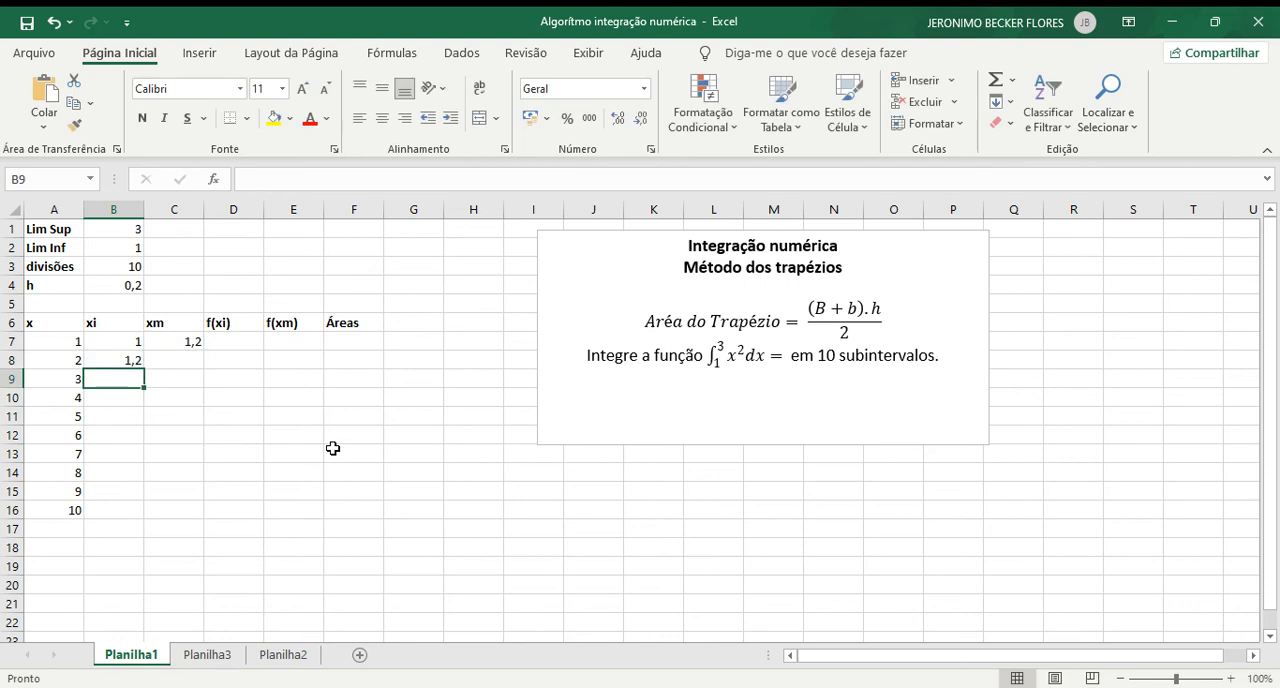
pyautogui.press('Right')
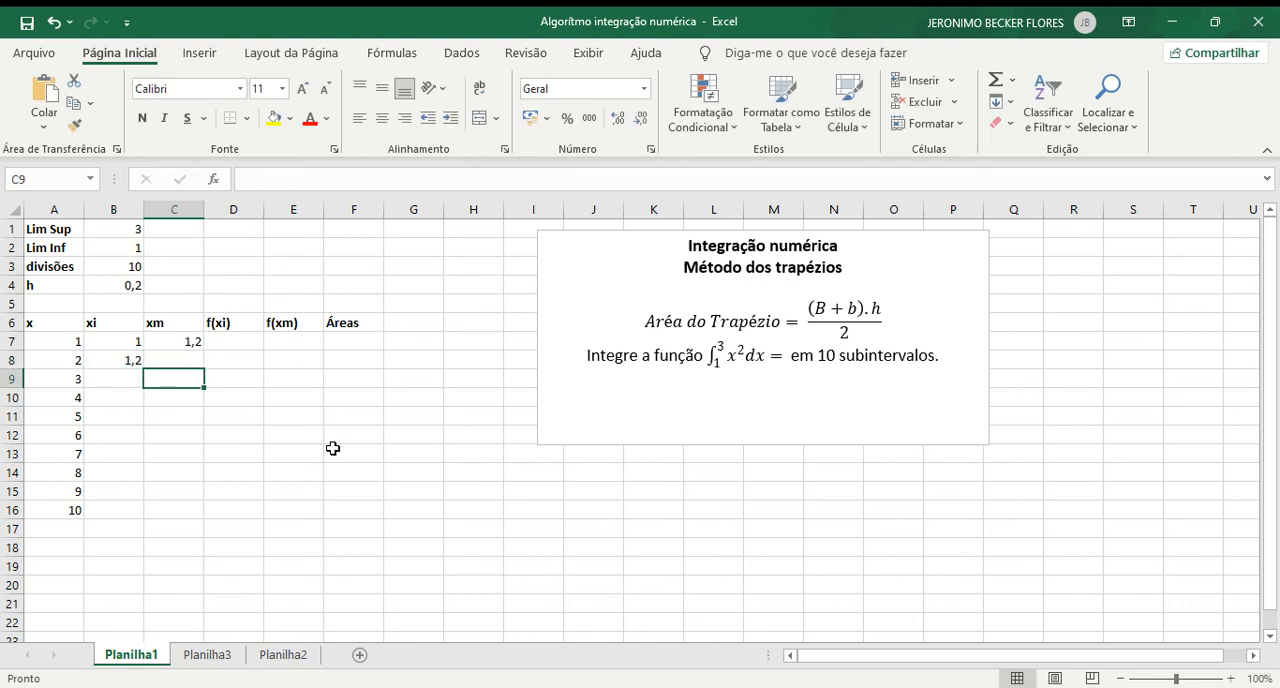
pyautogui.press('Up')
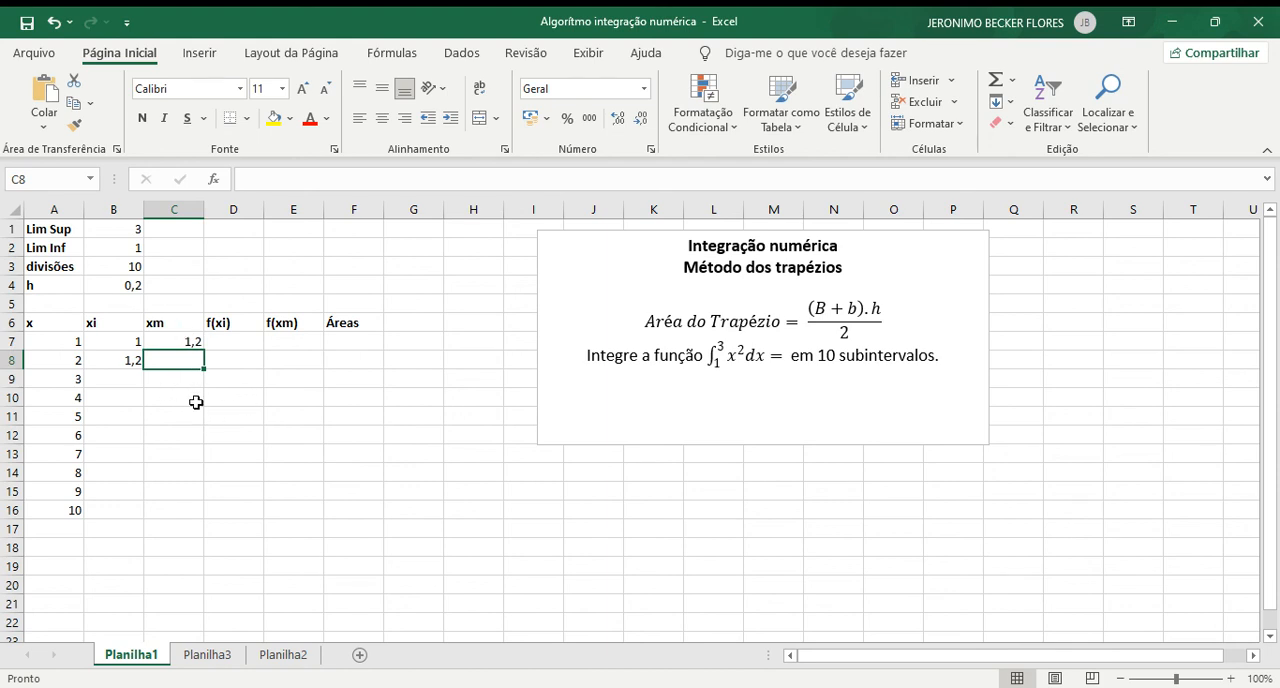
# Step: Fill the xm formula from C7 down to C16 and the xi formula from B8 down to B16
pyautogui.click(175, 344)
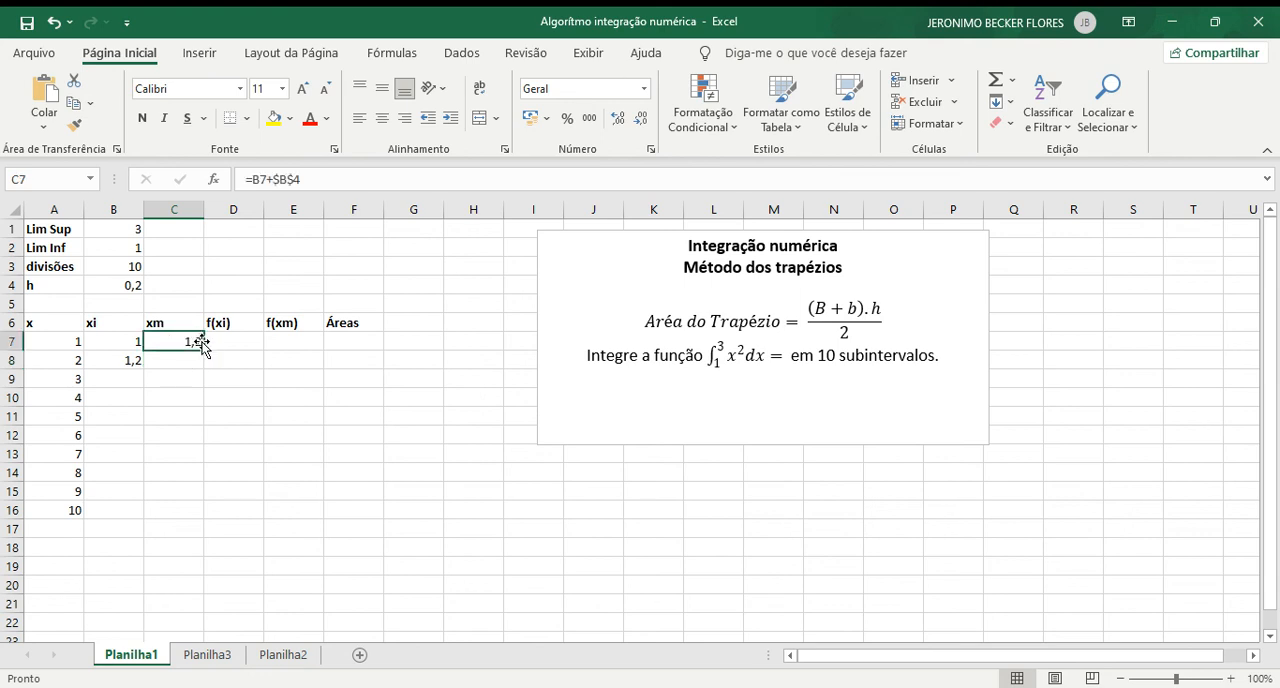
pyautogui.moveTo(204, 350); pyautogui.dragTo(163, 515)
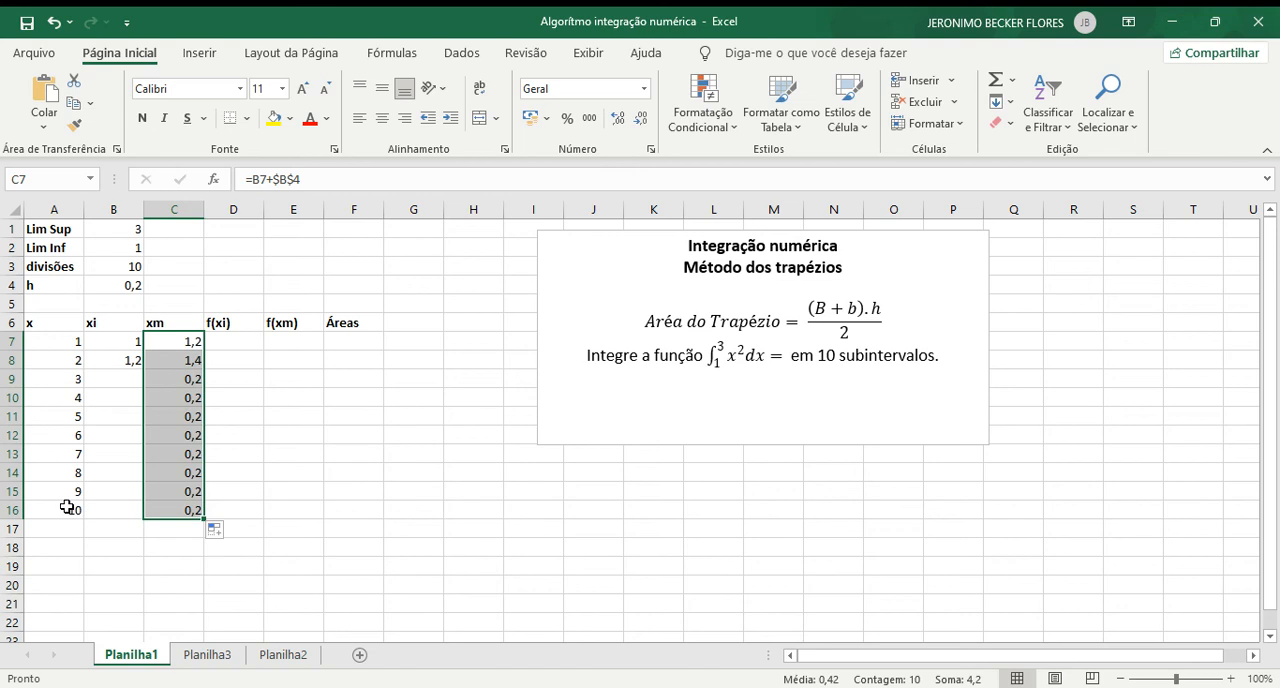
pyautogui.click(128, 360)
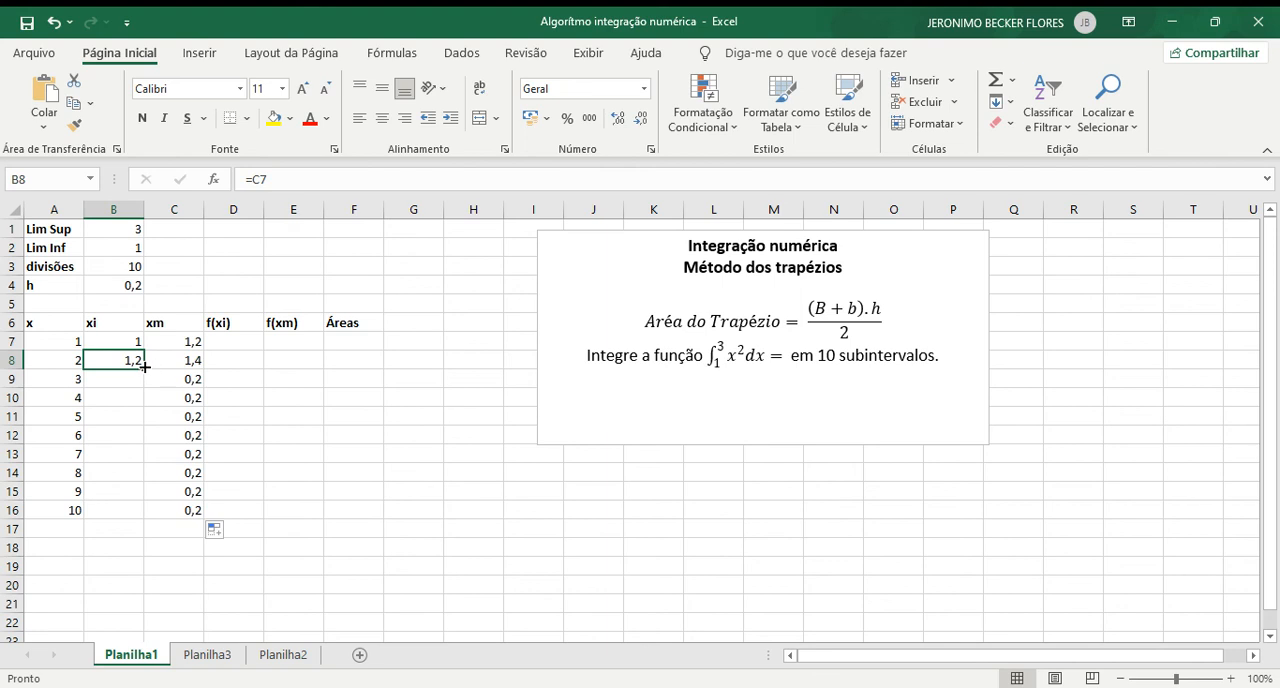
pyautogui.moveTo(145, 367); pyautogui.dragTo(135, 521)
pyautogui.click(276, 432)
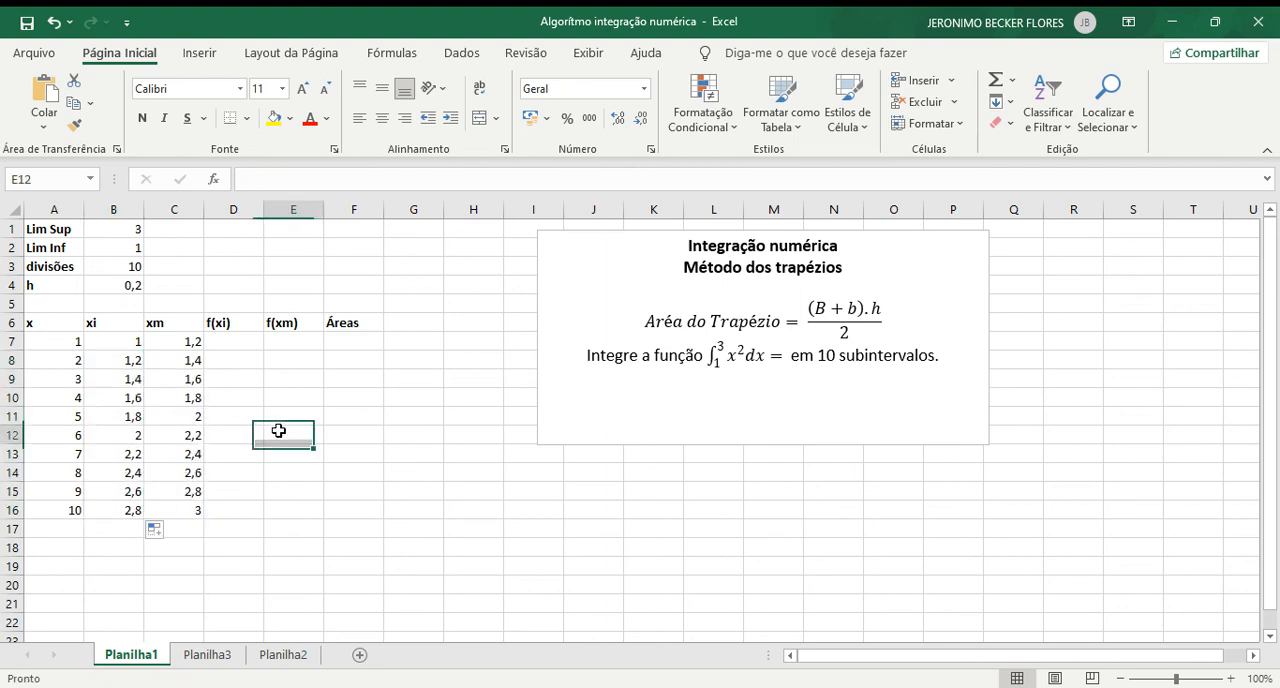
pyautogui.click(133, 342)
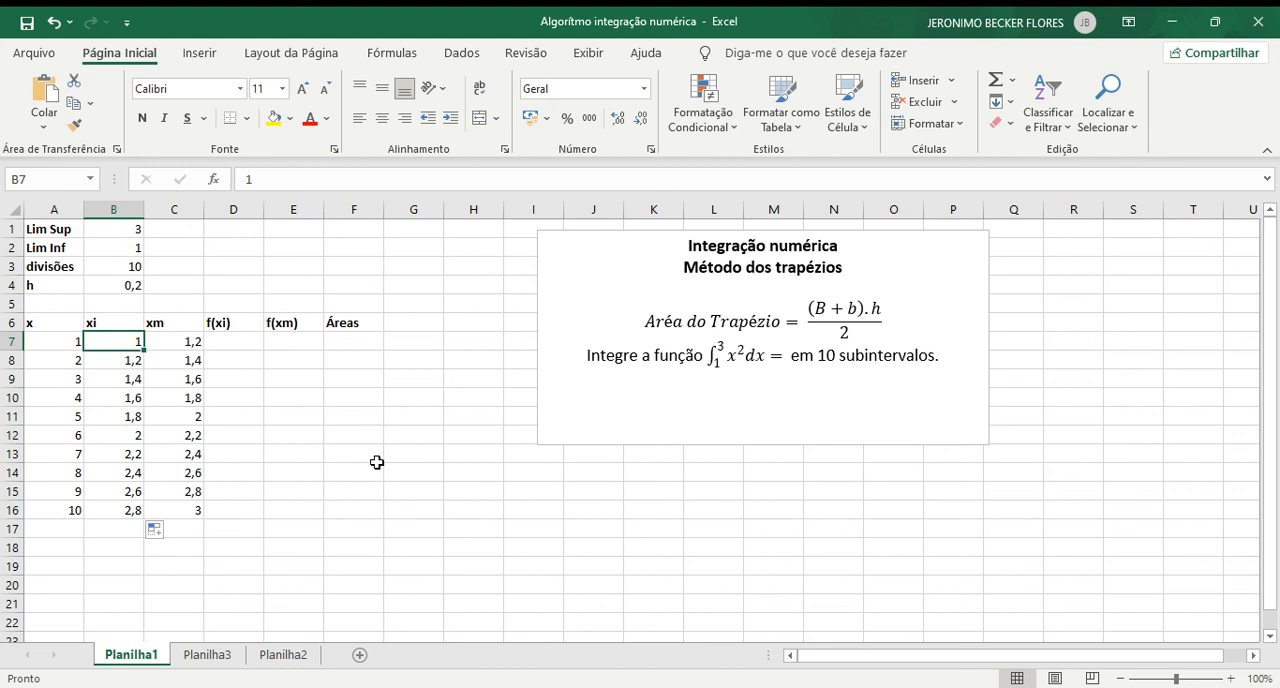
pyautogui.click(201, 512)
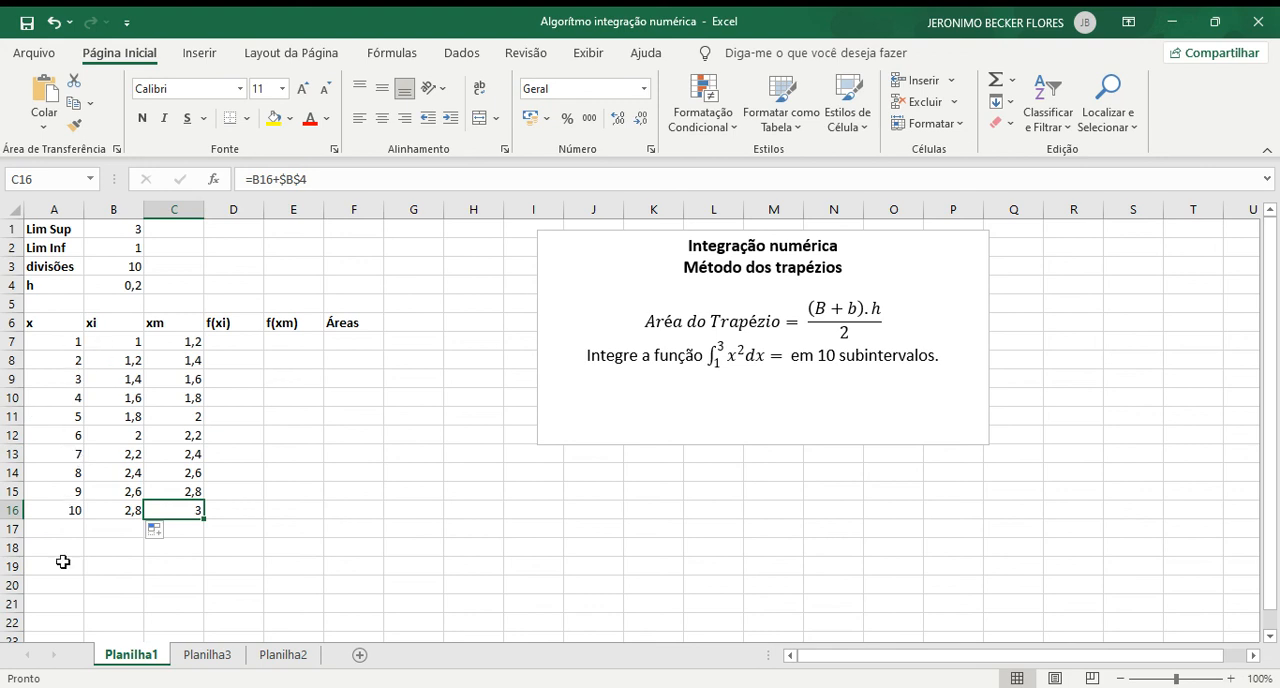
# Step: Calculate the first f(xi) value in D7 with =B7^2 and fill the formula down to D16
pyautogui.click(240, 345)
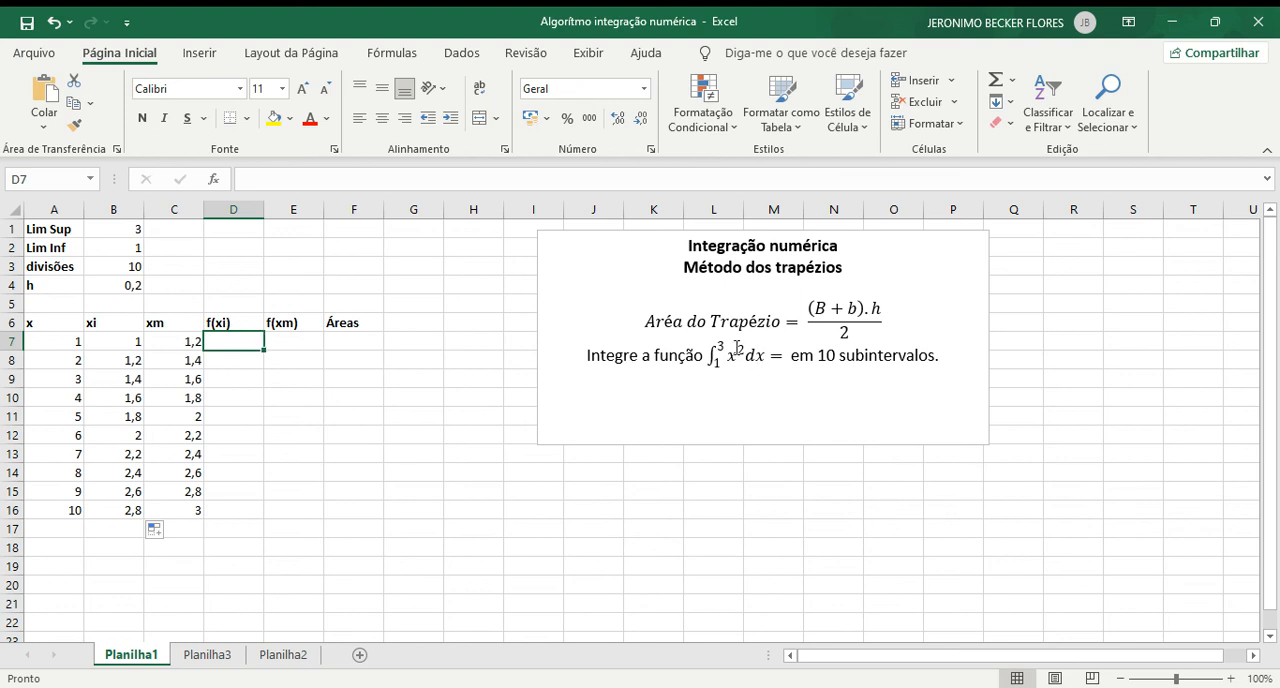
pyautogui.click(116, 342)
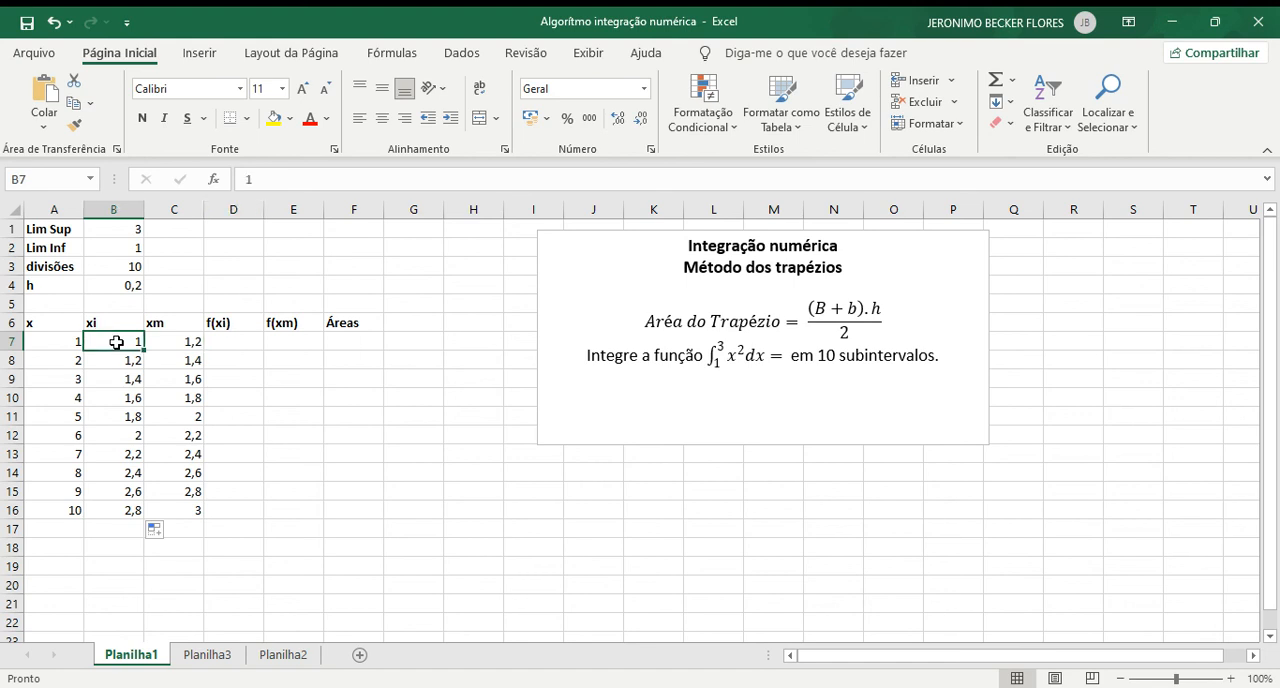
pyautogui.click(222, 345)
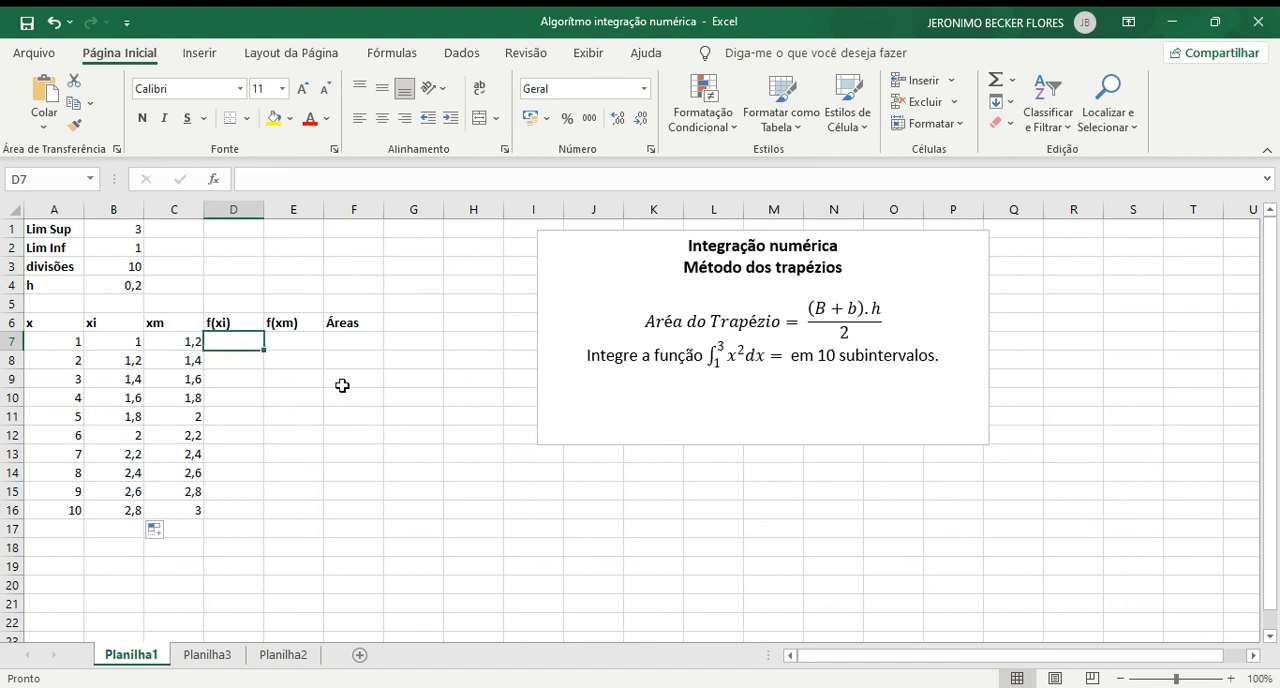
pyautogui.write('=')
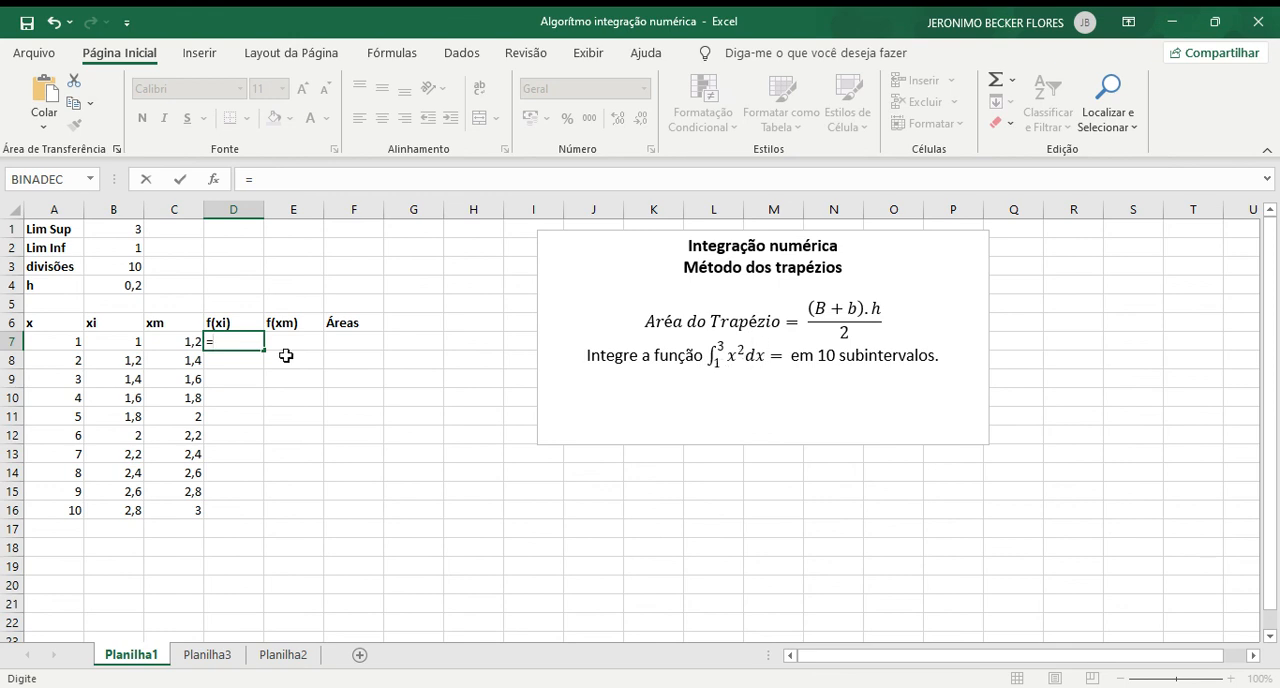
pyautogui.click(112, 341)
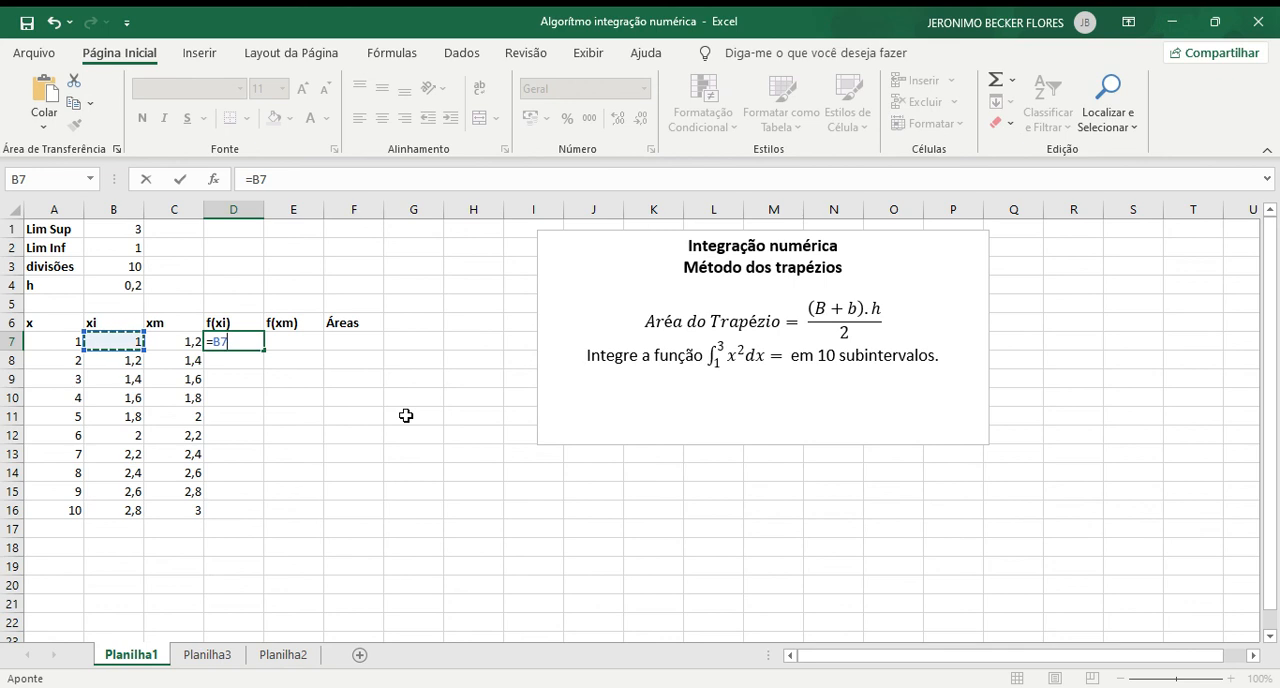
pyautogui.write('^2')
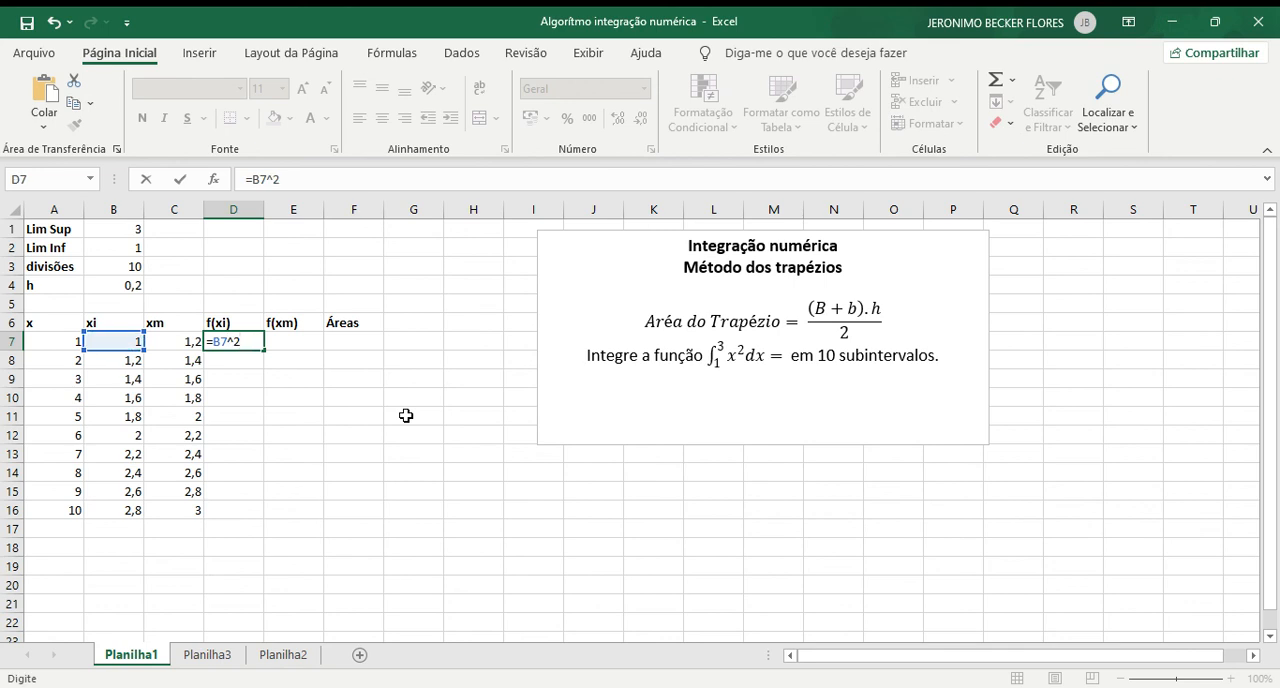
pyautogui.press('Return')
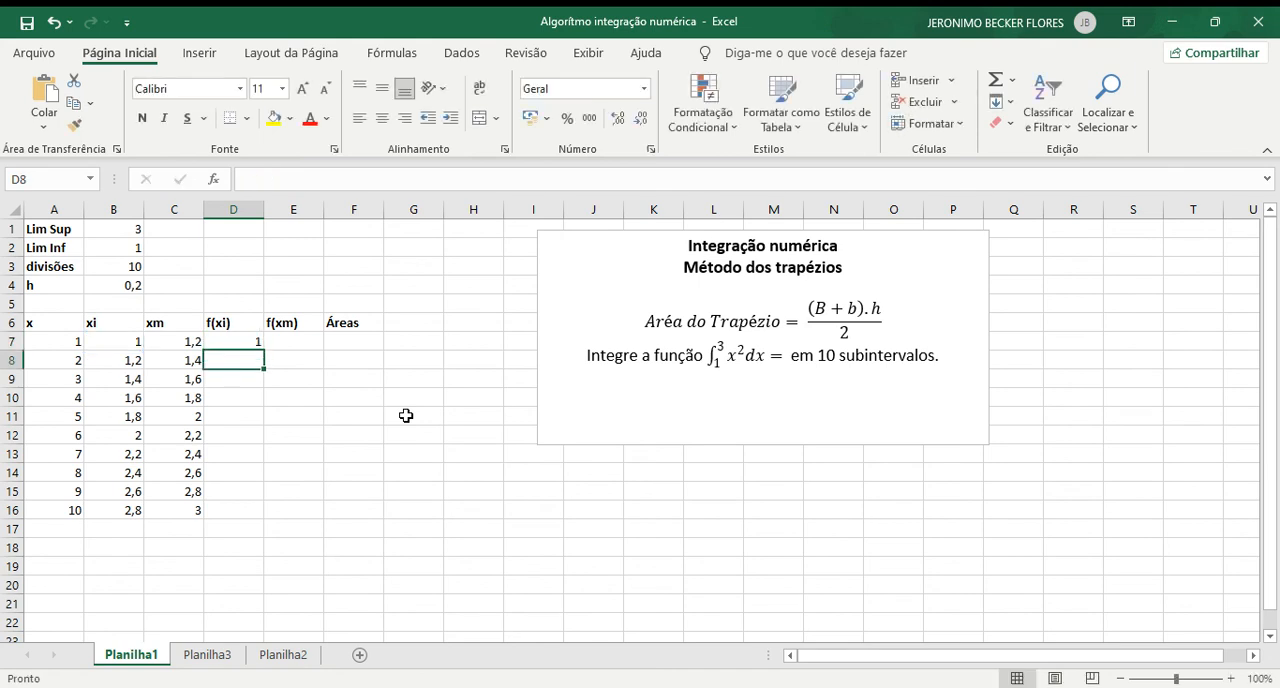
pyautogui.click(256, 342)
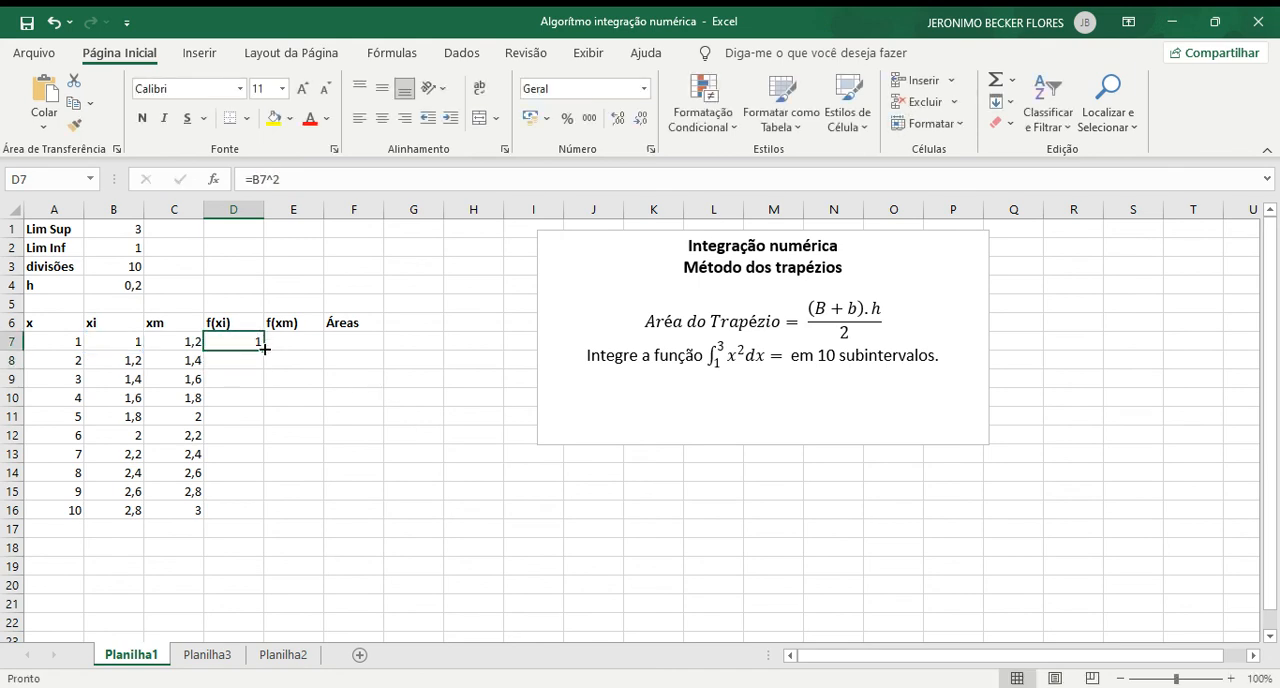
pyautogui.moveTo(264, 352); pyautogui.dragTo(254, 520)
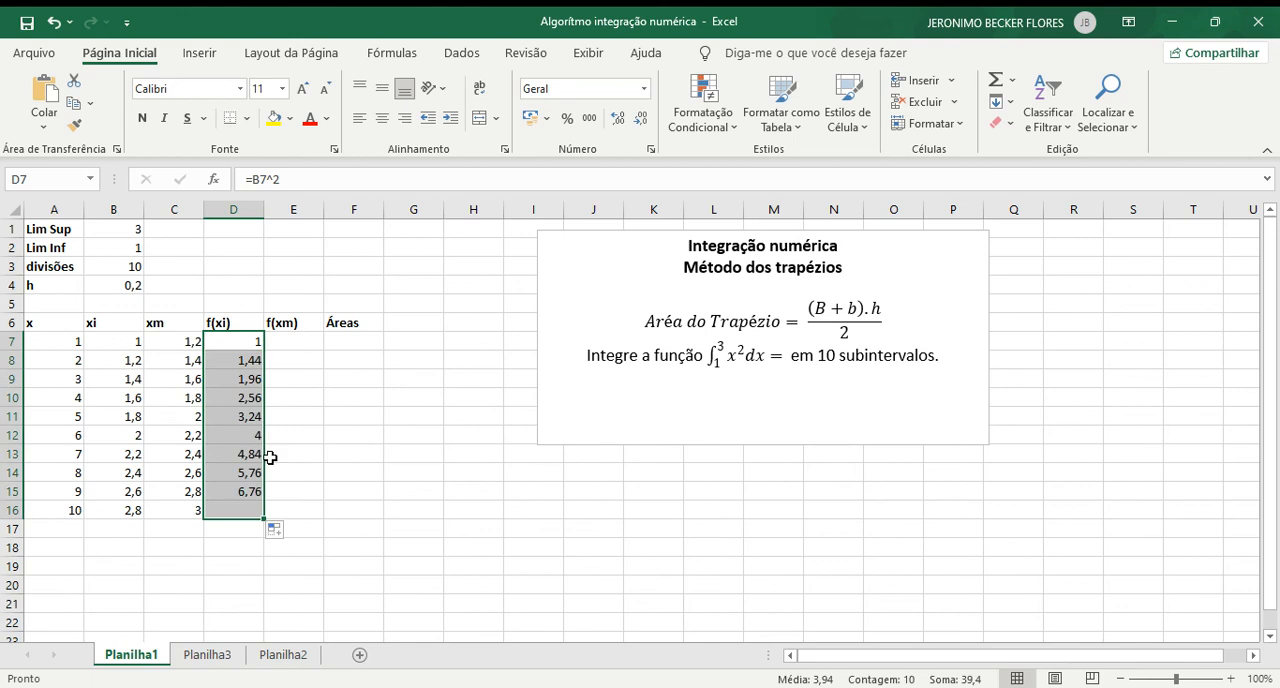
# Step: Calculate the first f(xm) value in E7 with =C7^2 and fill the formula down to E16
pyautogui.click(306, 347)
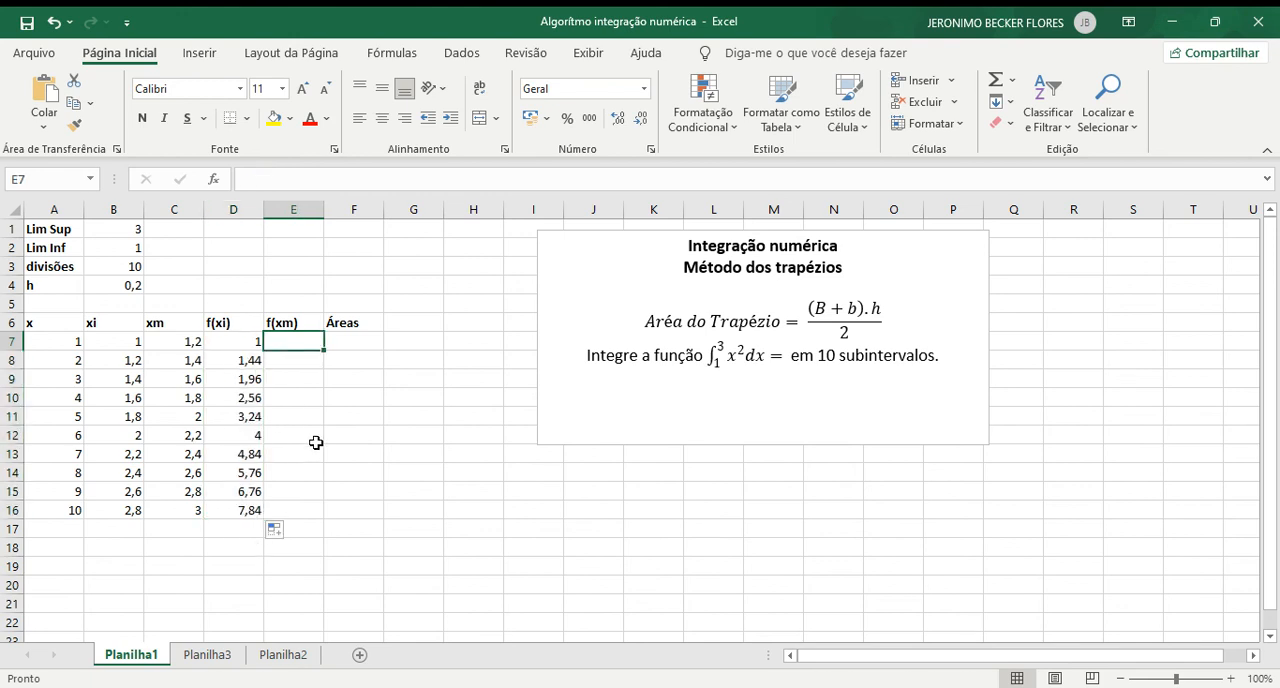
pyautogui.write('=')
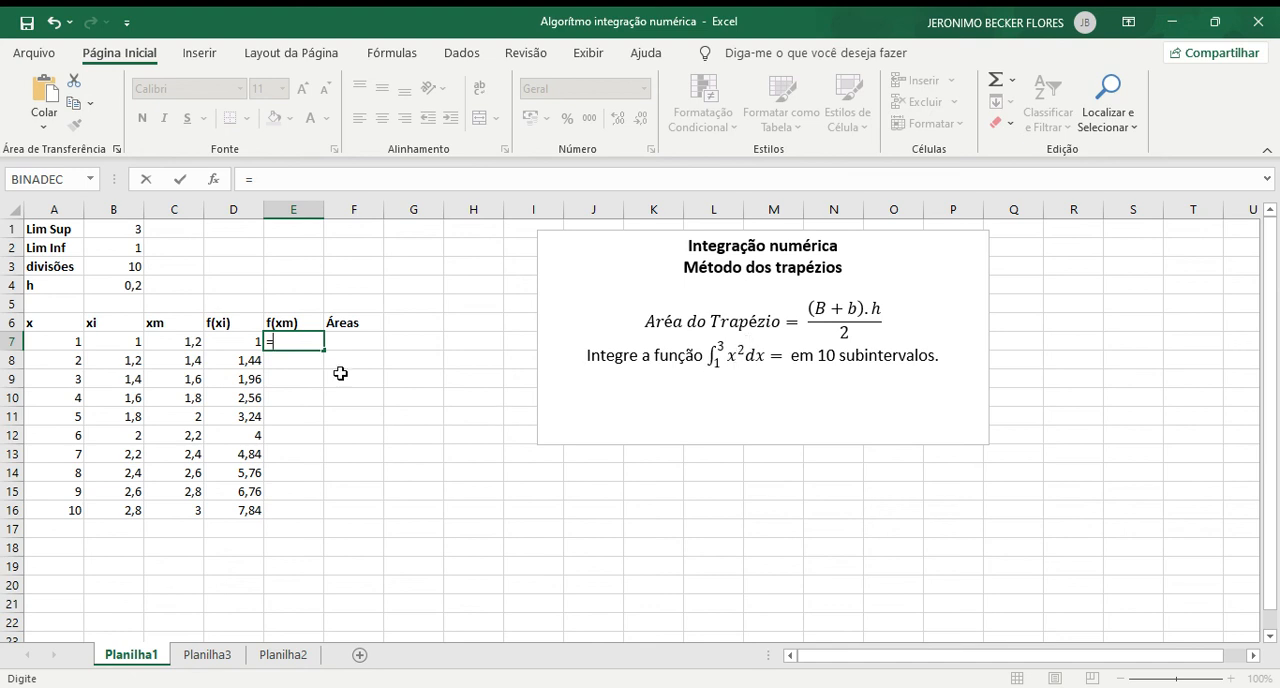
pyautogui.click(185, 342)
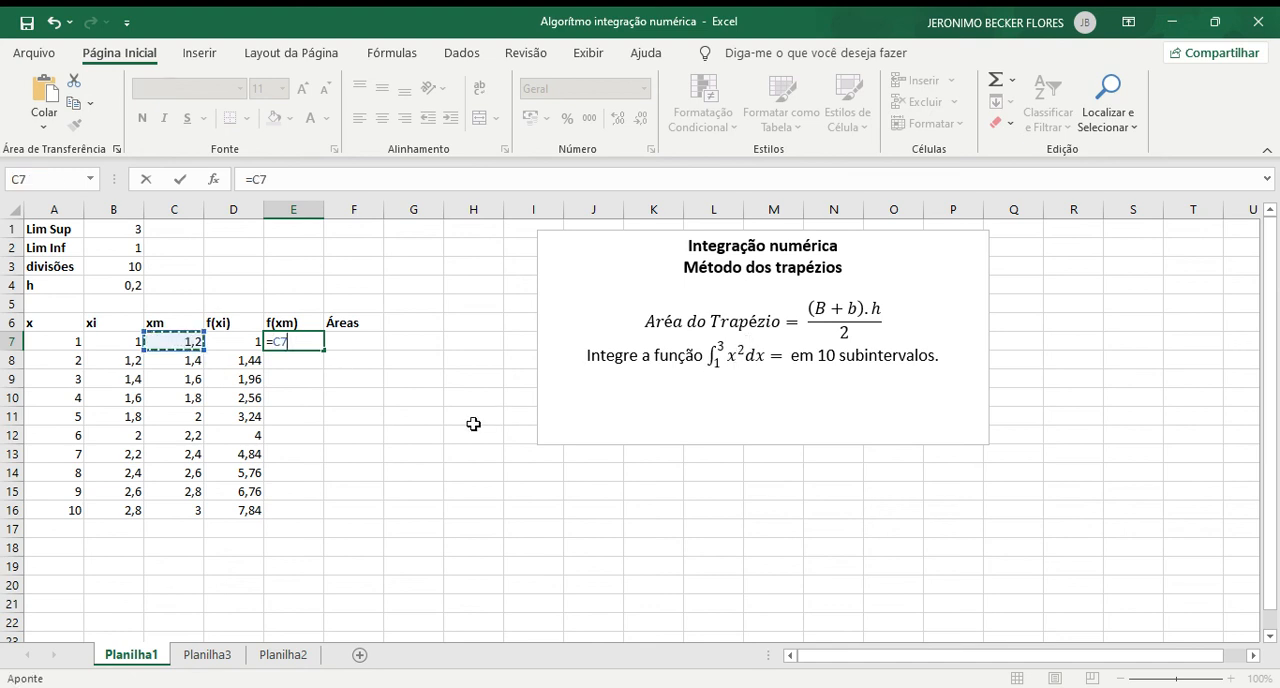
pyautogui.write('^2')
pyautogui.press('Return')
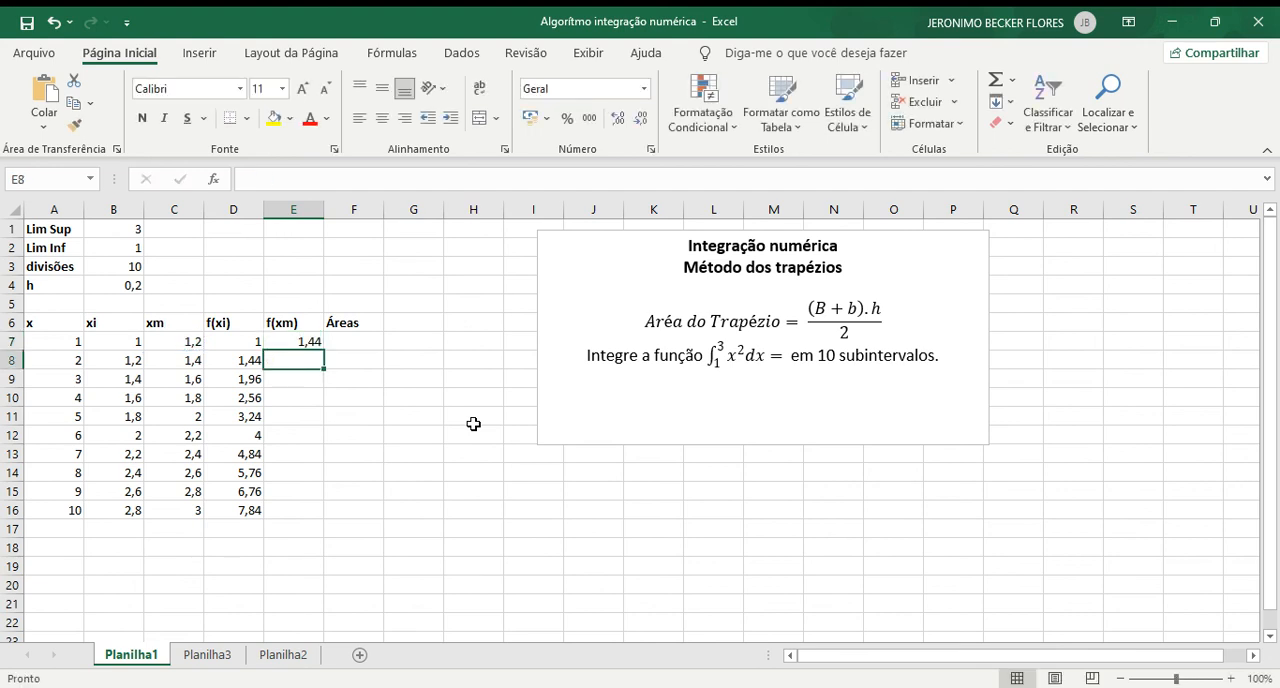
pyautogui.click(318, 344)
pyautogui.moveTo(325, 351); pyautogui.dragTo(309, 518)
pyautogui.click(355, 344)
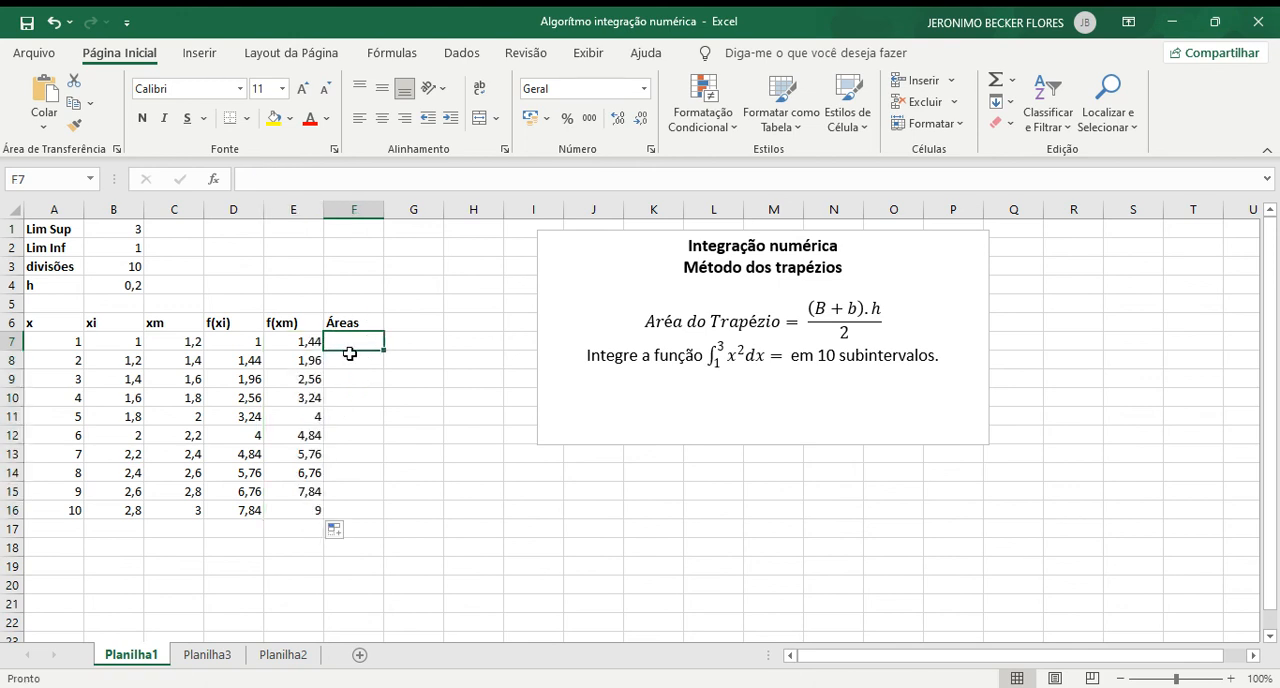
pyautogui.click(354, 362)
pyautogui.click(355, 397)
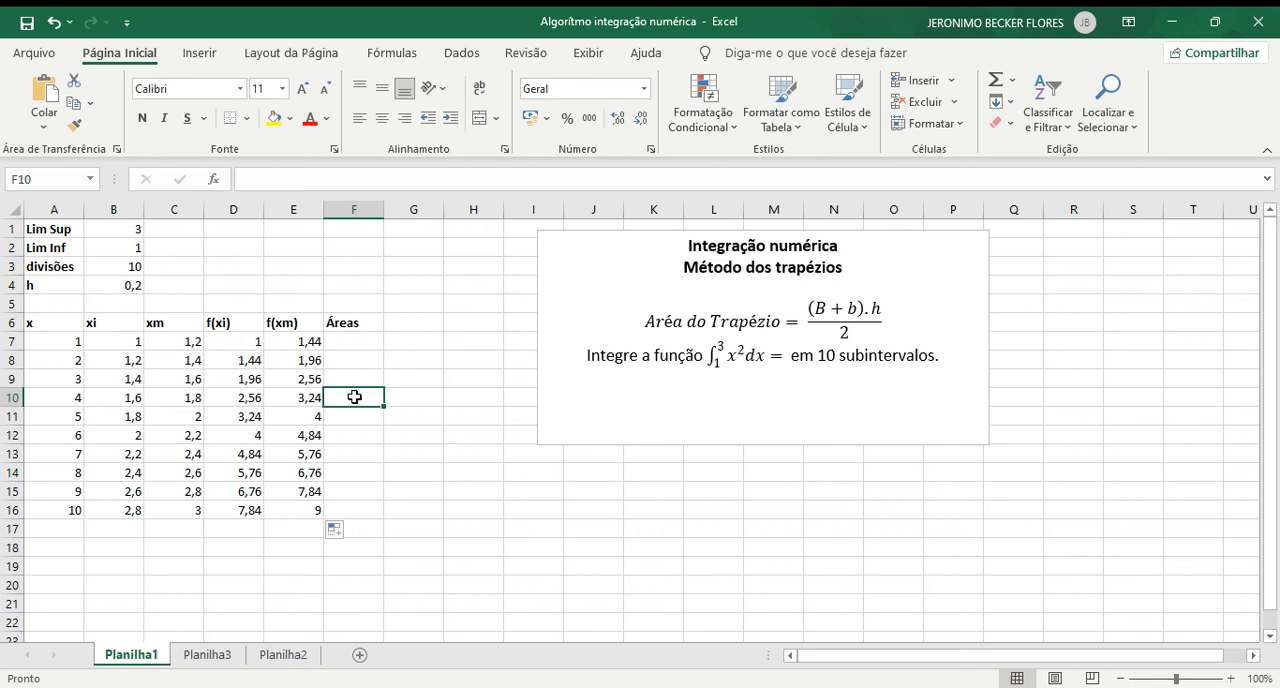
pyautogui.click(362, 508)
# Step: Calculate the first trapezoid area in F7 with =((D7+E7)*$B$4)/2, keeping the reference to h absolute
pyautogui.click(355, 343)
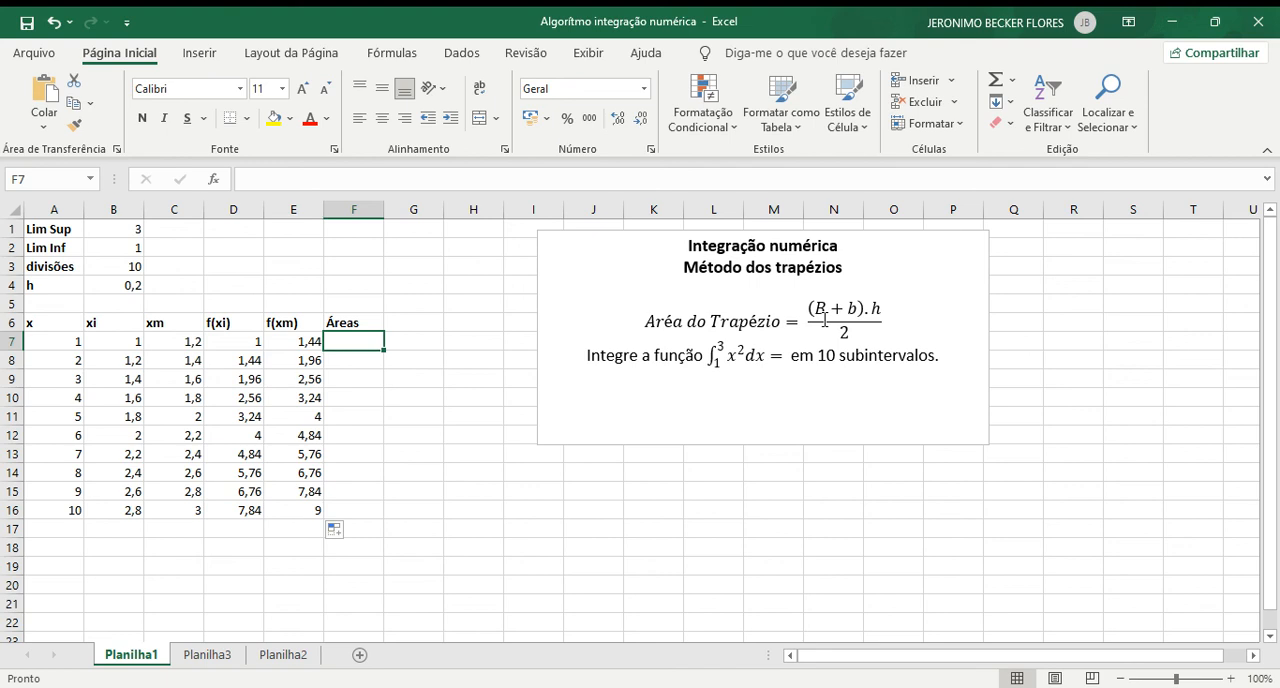
pyautogui.write('=')
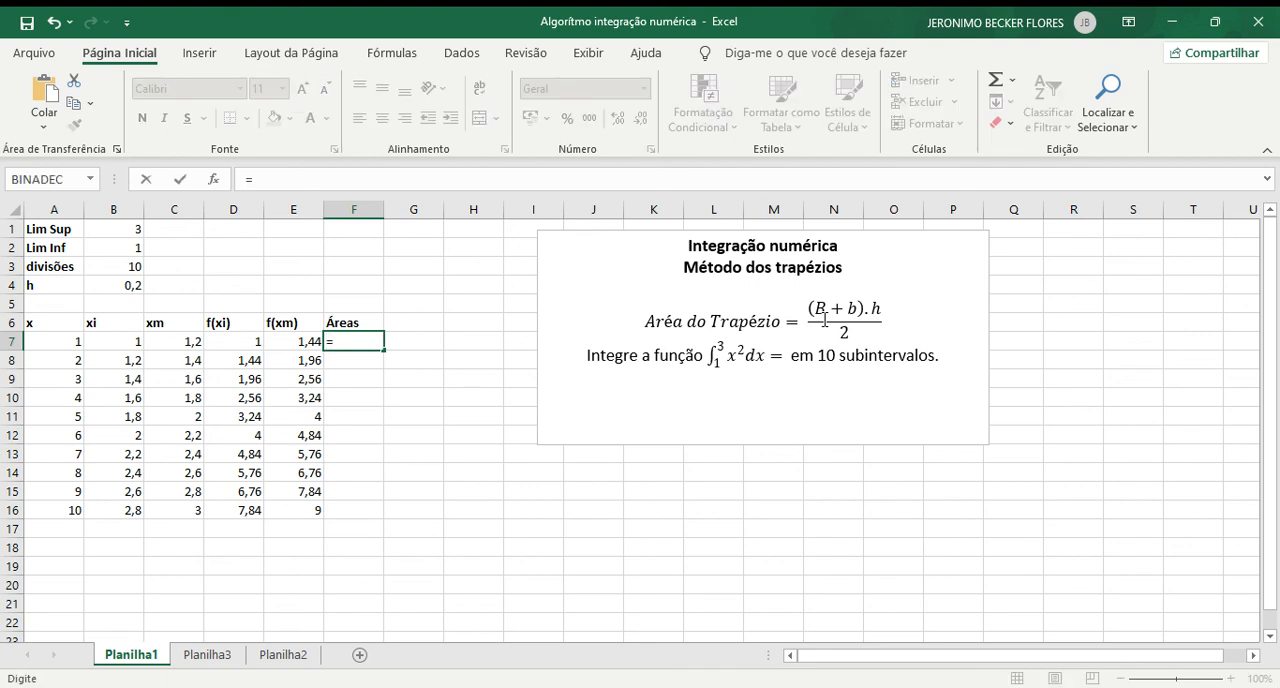
pyautogui.write('((')
pyautogui.click(255, 341)
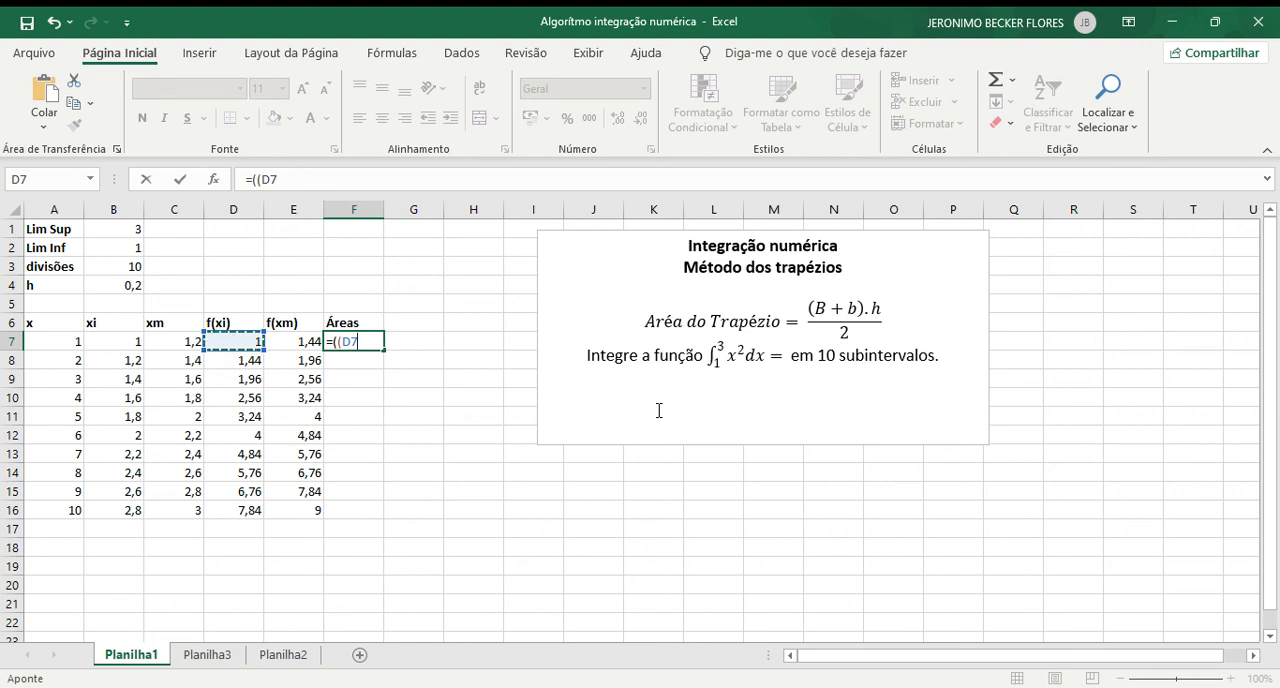
pyautogui.write('+')
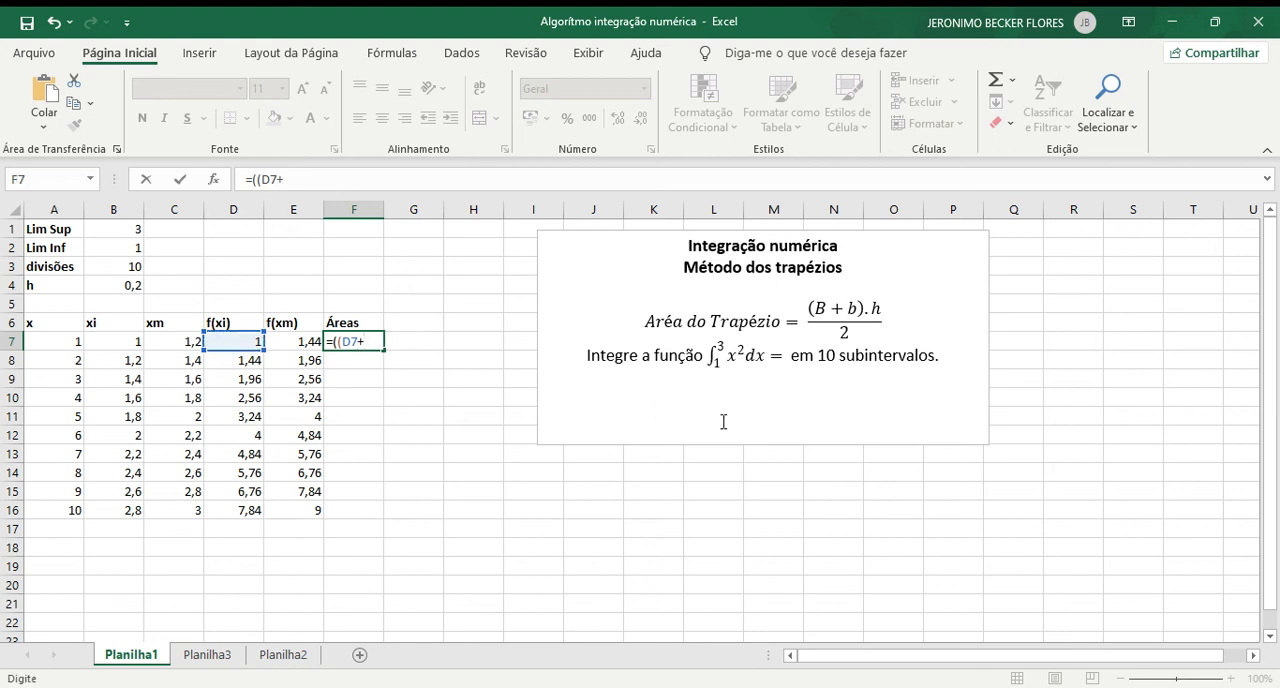
pyautogui.click(305, 342)
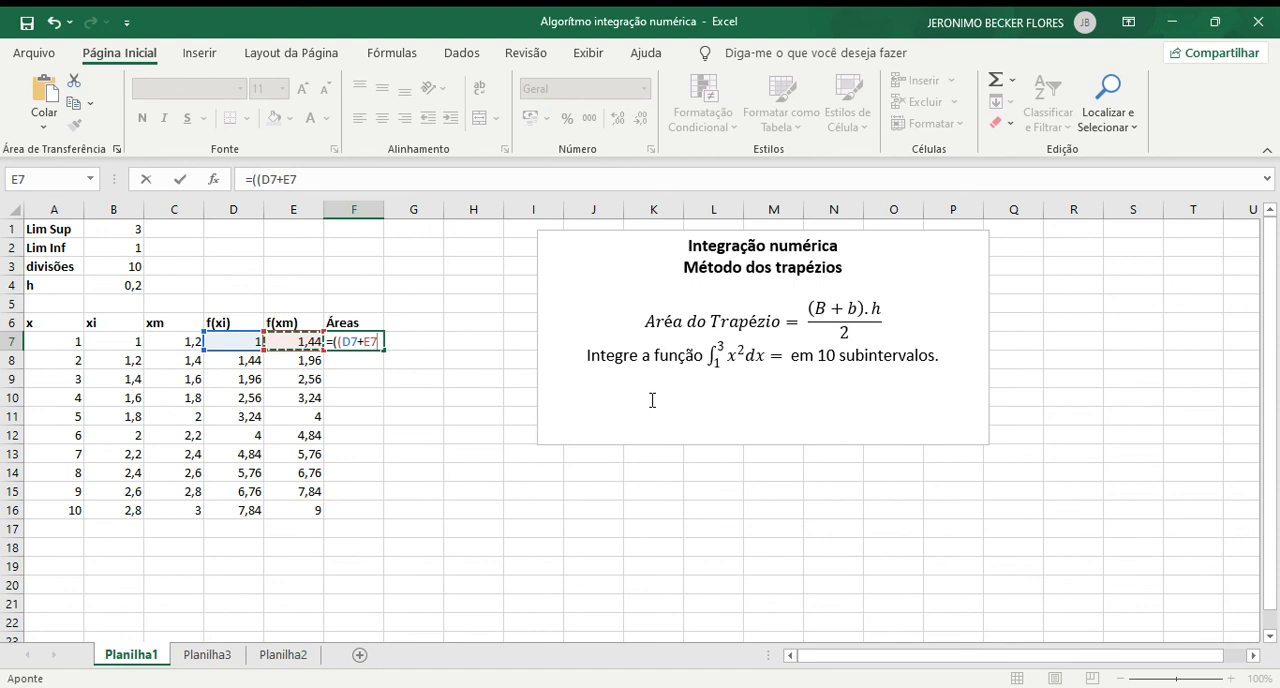
pyautogui.write(')*')
pyautogui.click(134, 287)
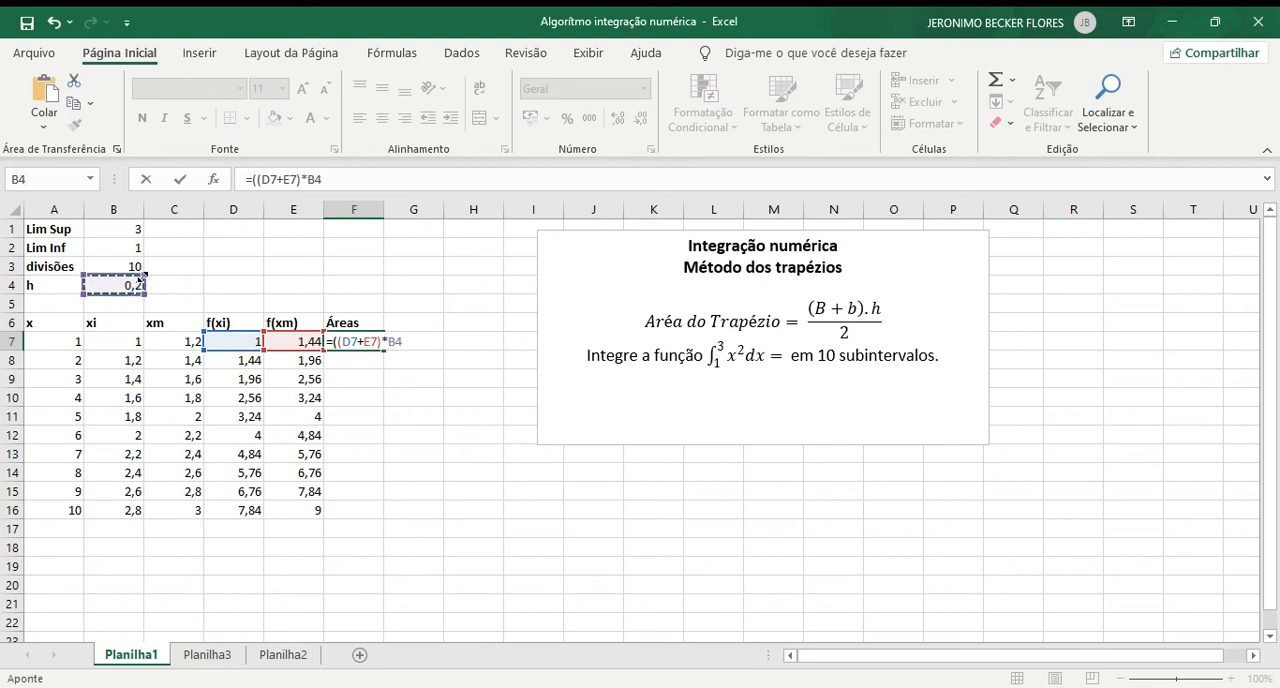
pyautogui.click(310, 180)
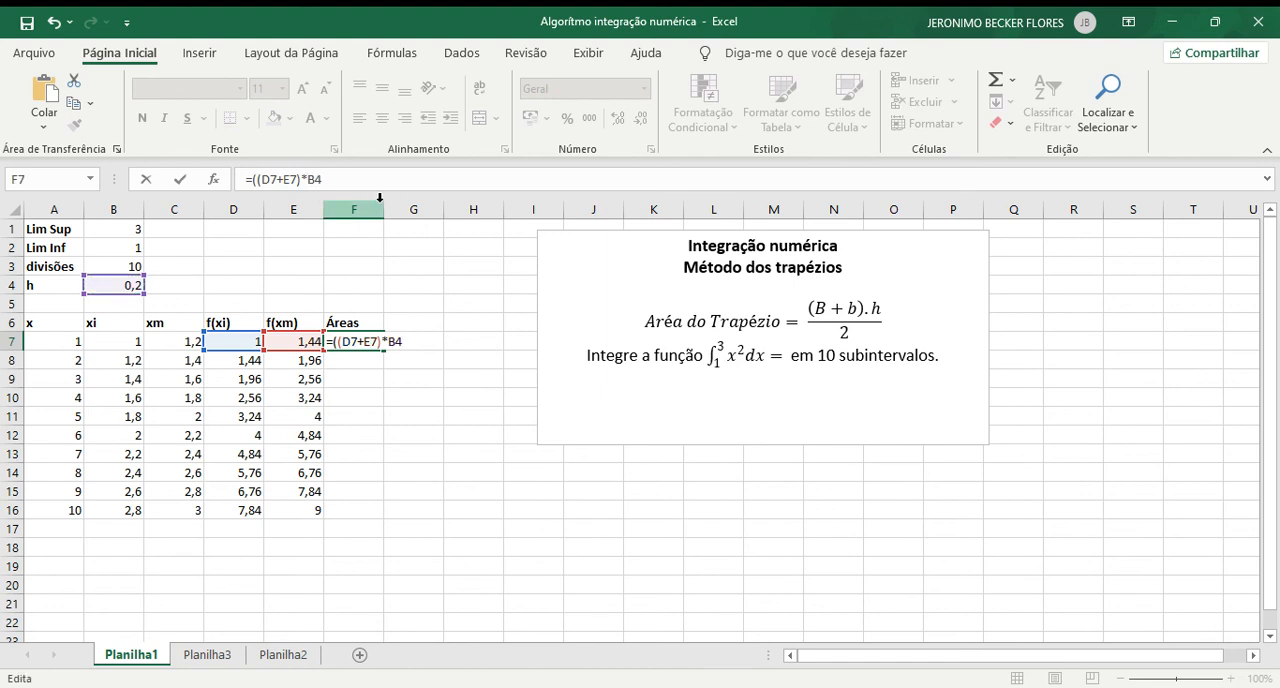
pyautogui.write('$B$')
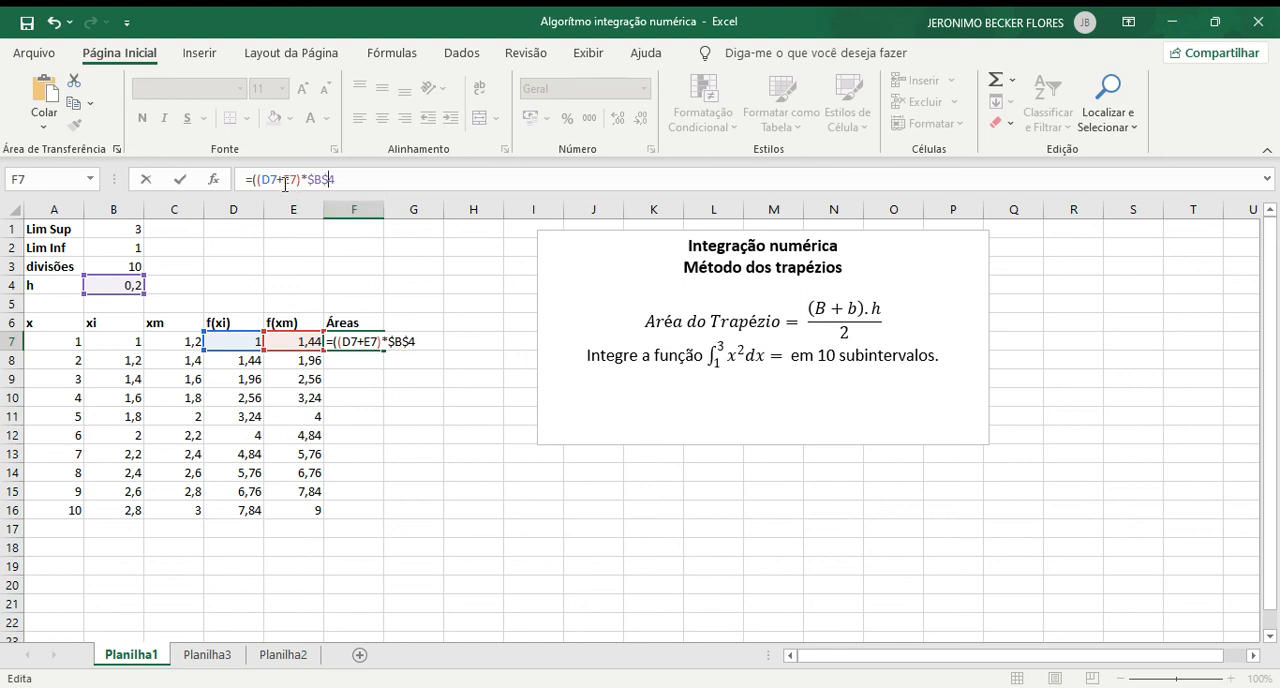
pyautogui.click(361, 178)
pyautogui.press('Return')
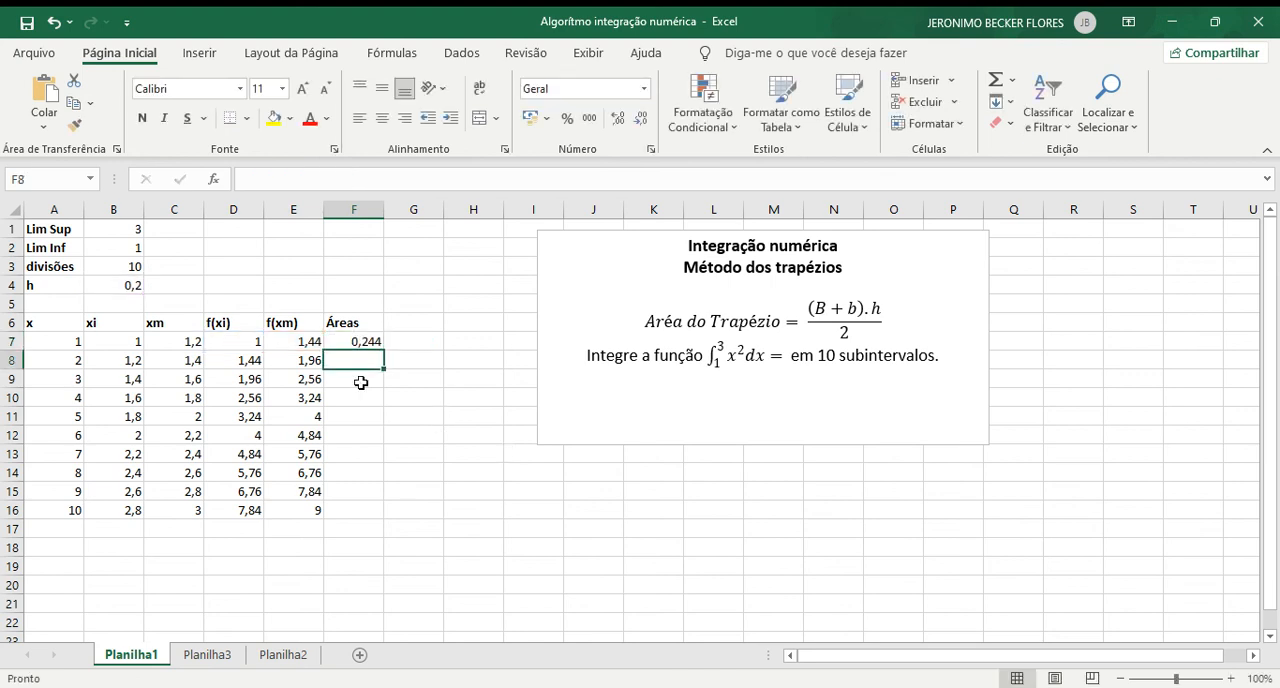
# Step: Fill the area formula from F7 down to F16 and total the areas in F17 with =SOMA(F7:F16)
pyautogui.click(358, 339)
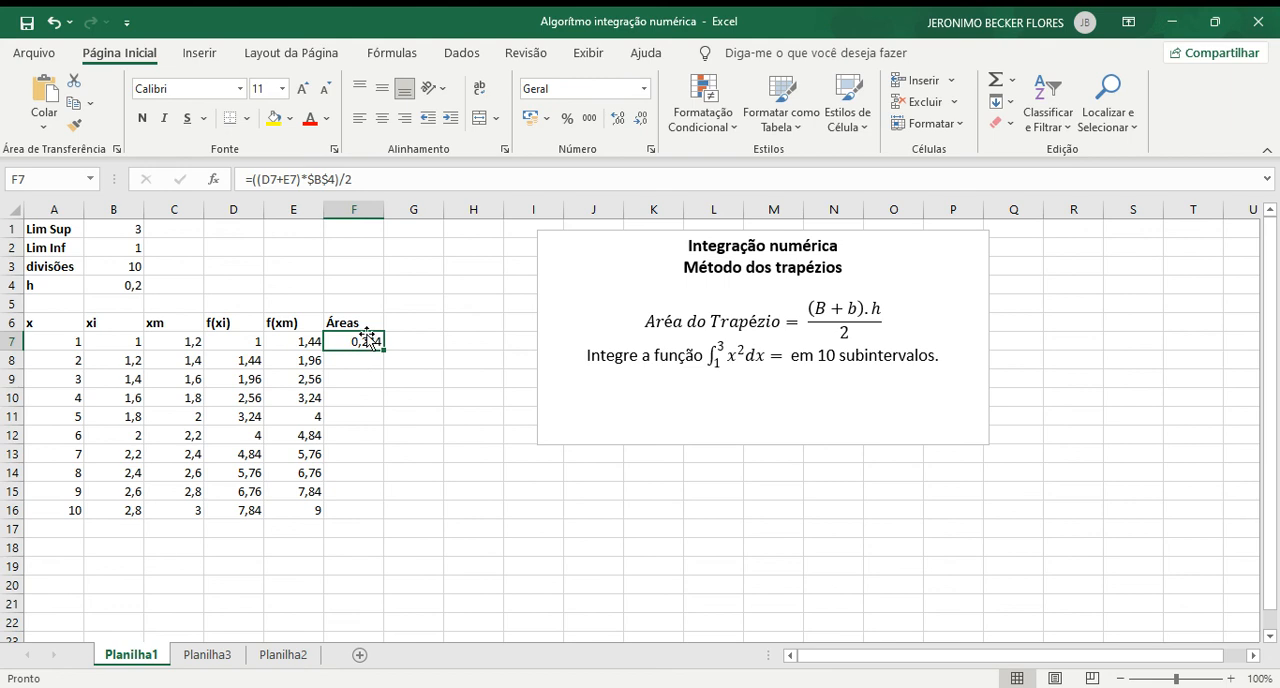
pyautogui.moveTo(385, 351); pyautogui.dragTo(369, 521)
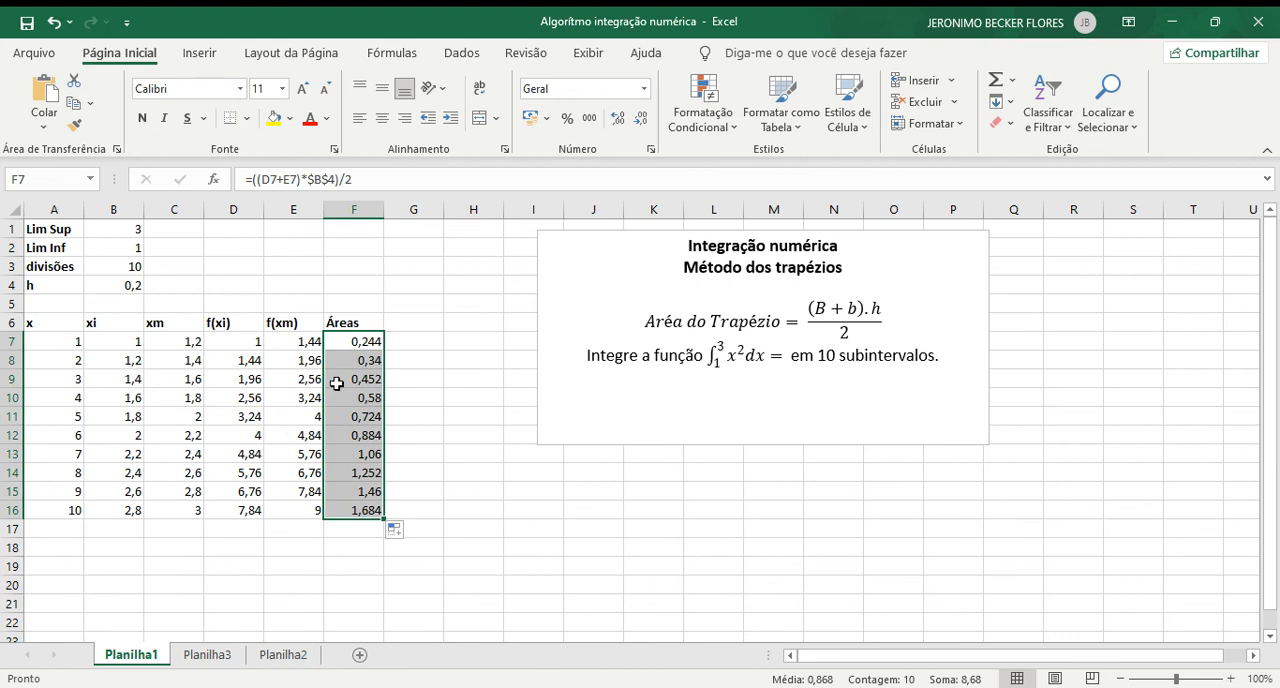
pyautogui.click(352, 539)
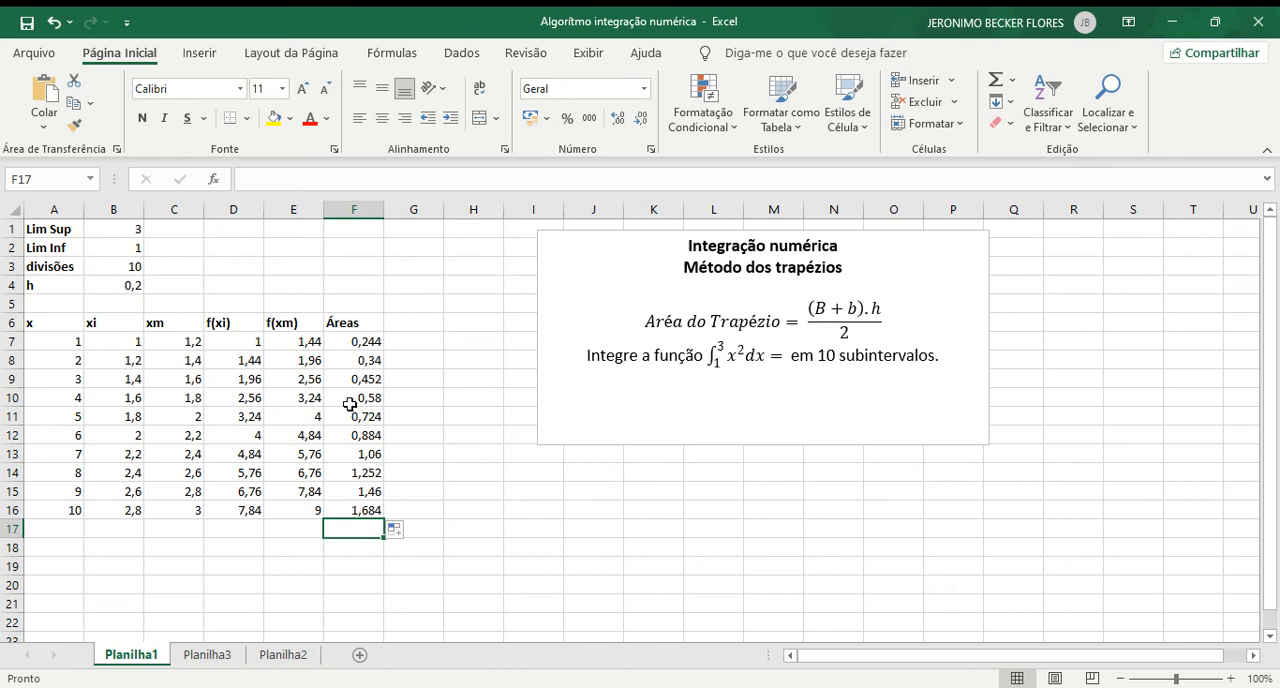
pyautogui.click(993, 86)
pyautogui.press('Return')
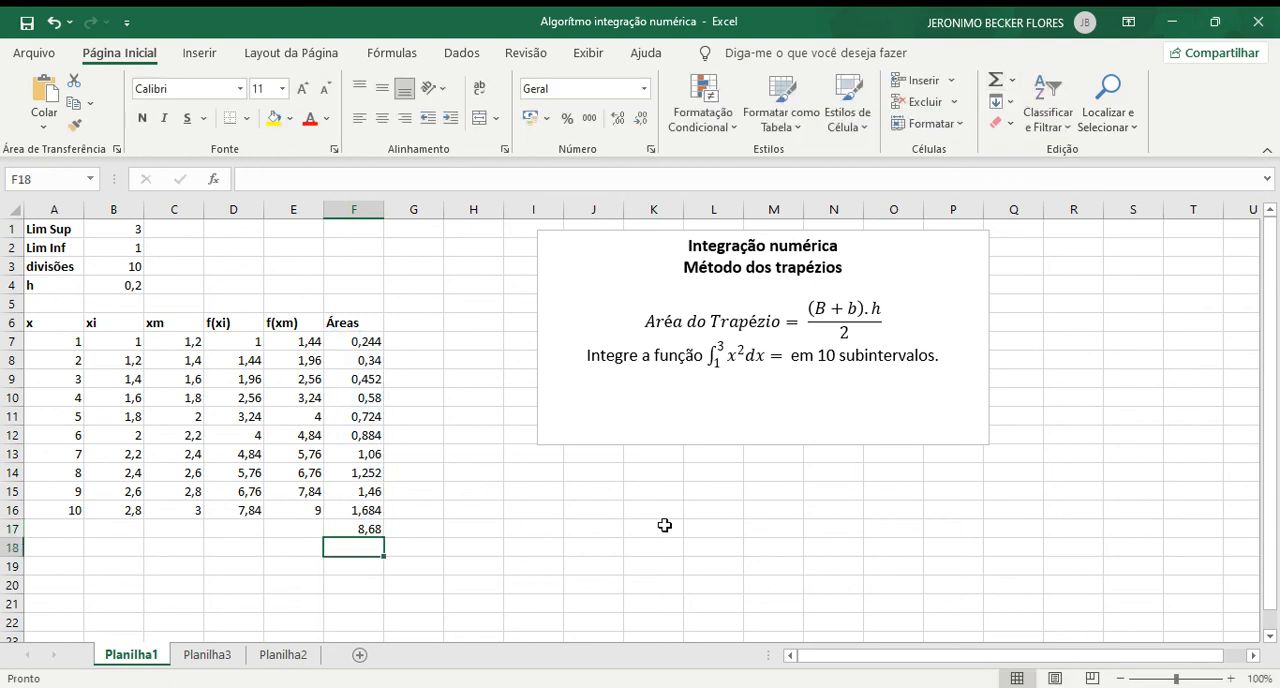
# Step: Highlight the total area in F17 with a yellow fill and a thick outside border
pyautogui.click(376, 529)
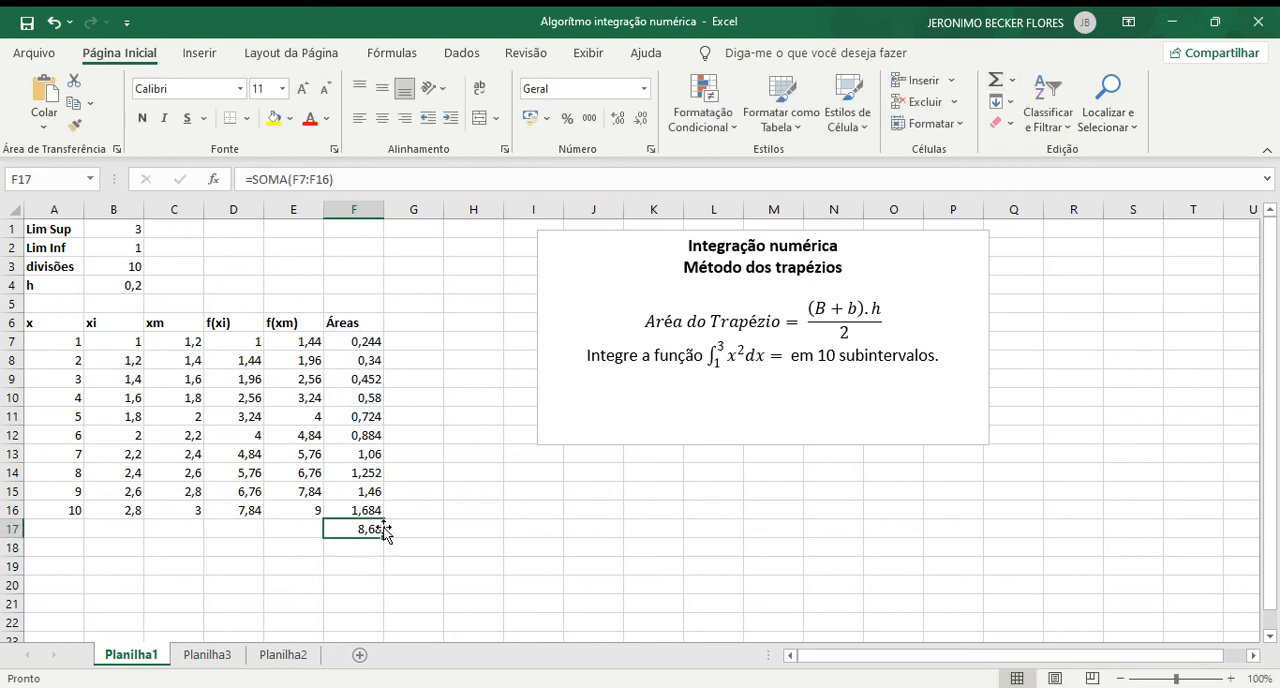
pyautogui.click(273, 118)
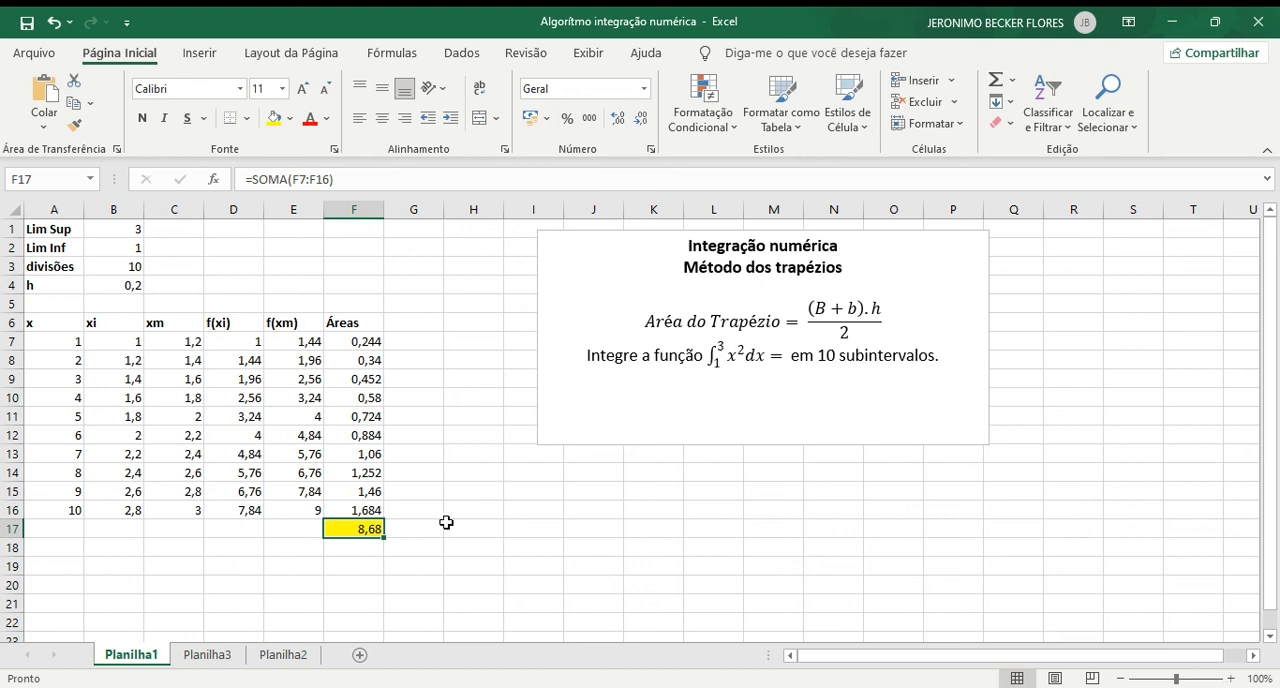
pyautogui.click(363, 563)
pyautogui.click(362, 527)
pyautogui.click(246, 118)
pyautogui.click(279, 335)
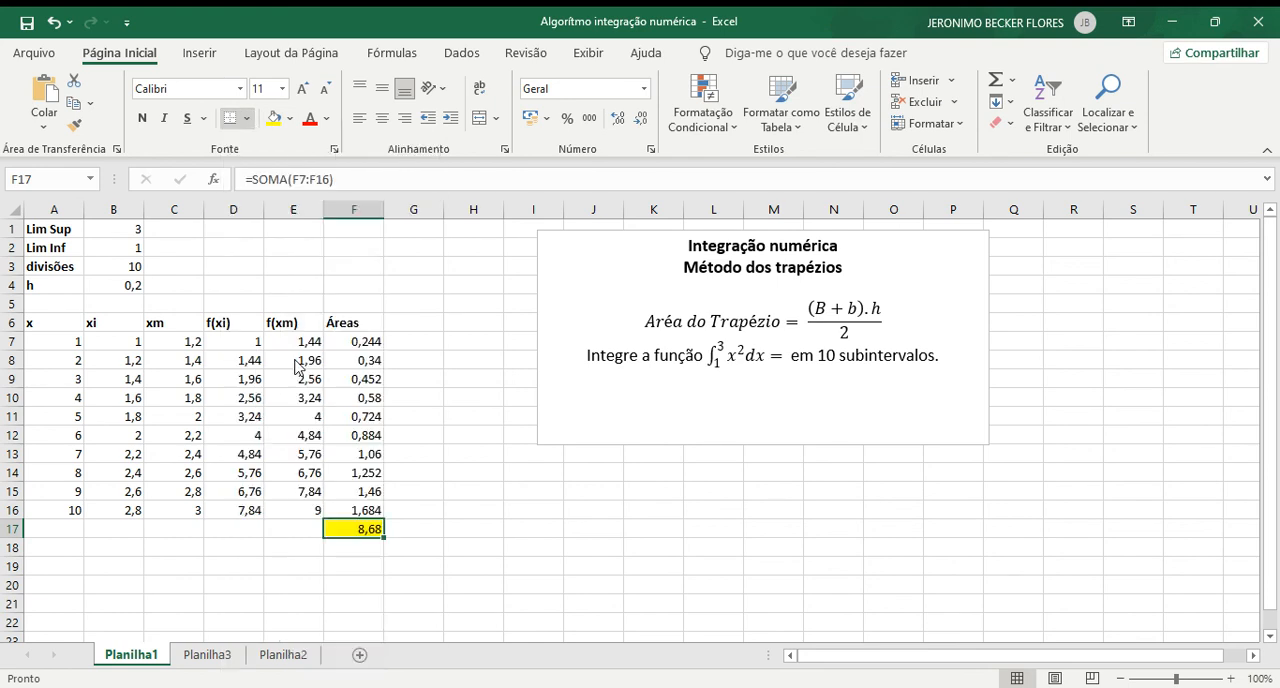
pyautogui.click(480, 492)
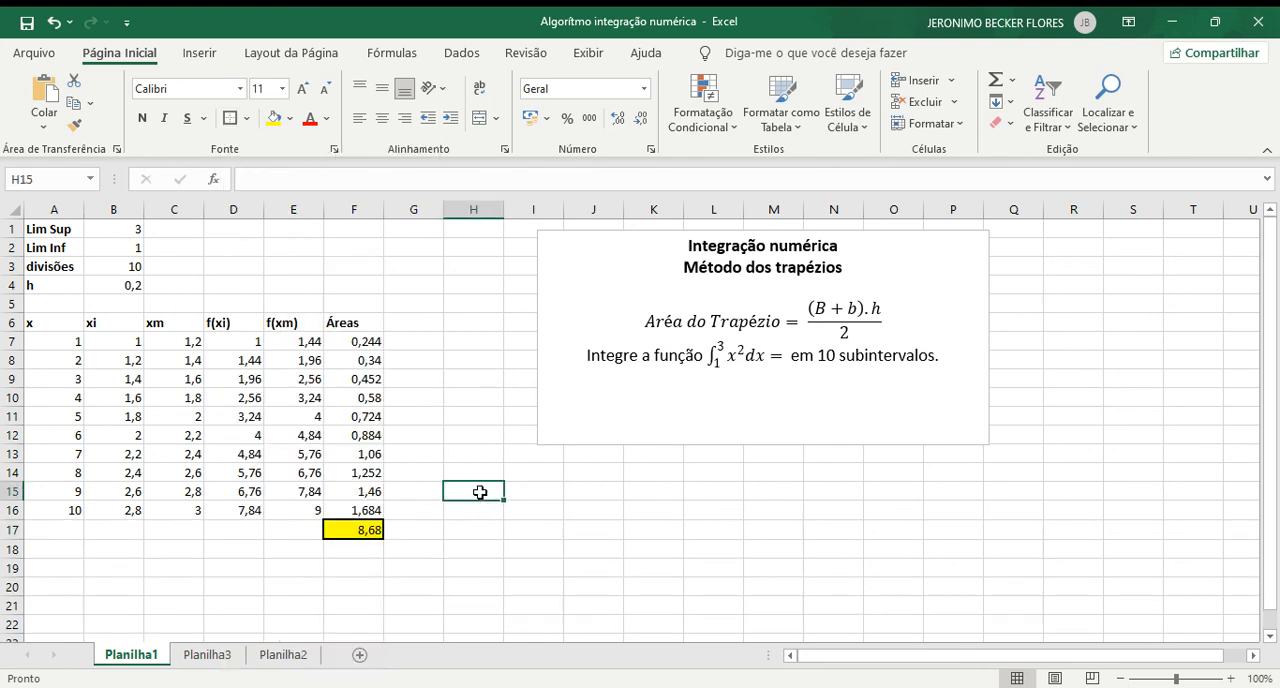